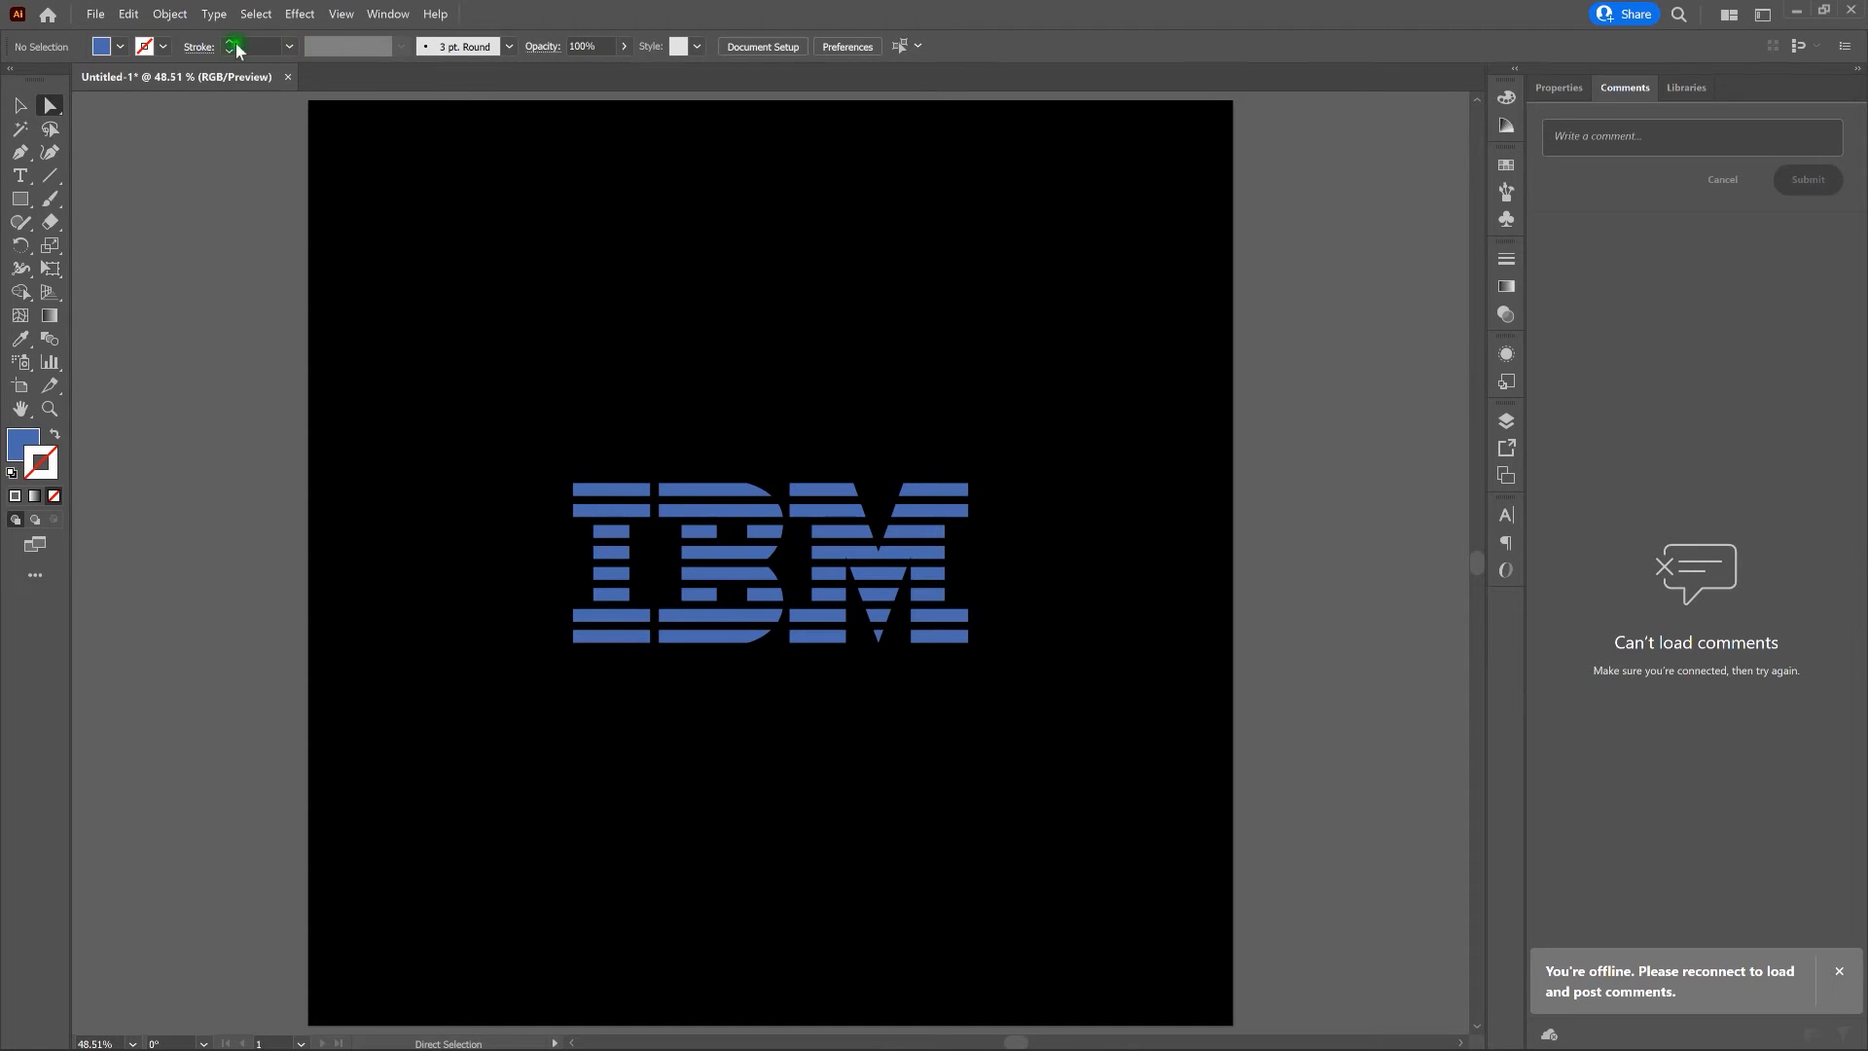
Step: Change the document color mode to CMYK Color
click(97, 14)
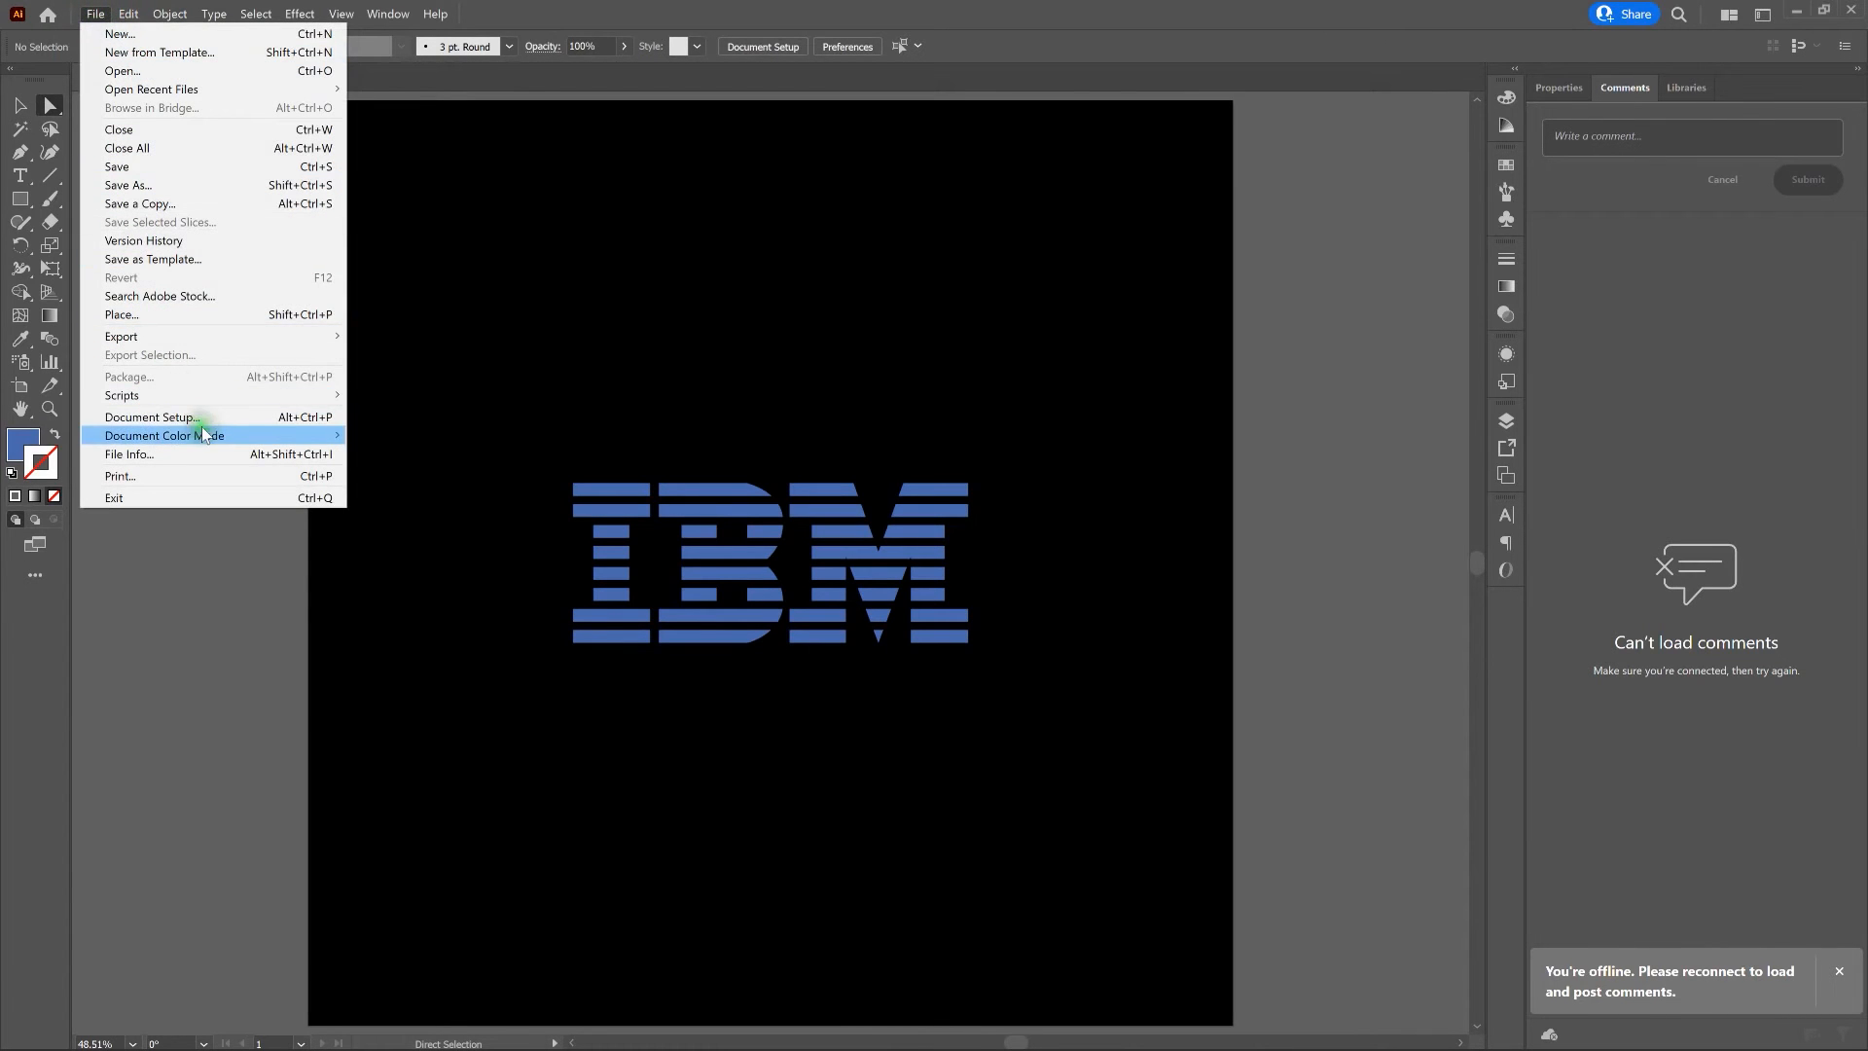
mouse_move(282, 435)
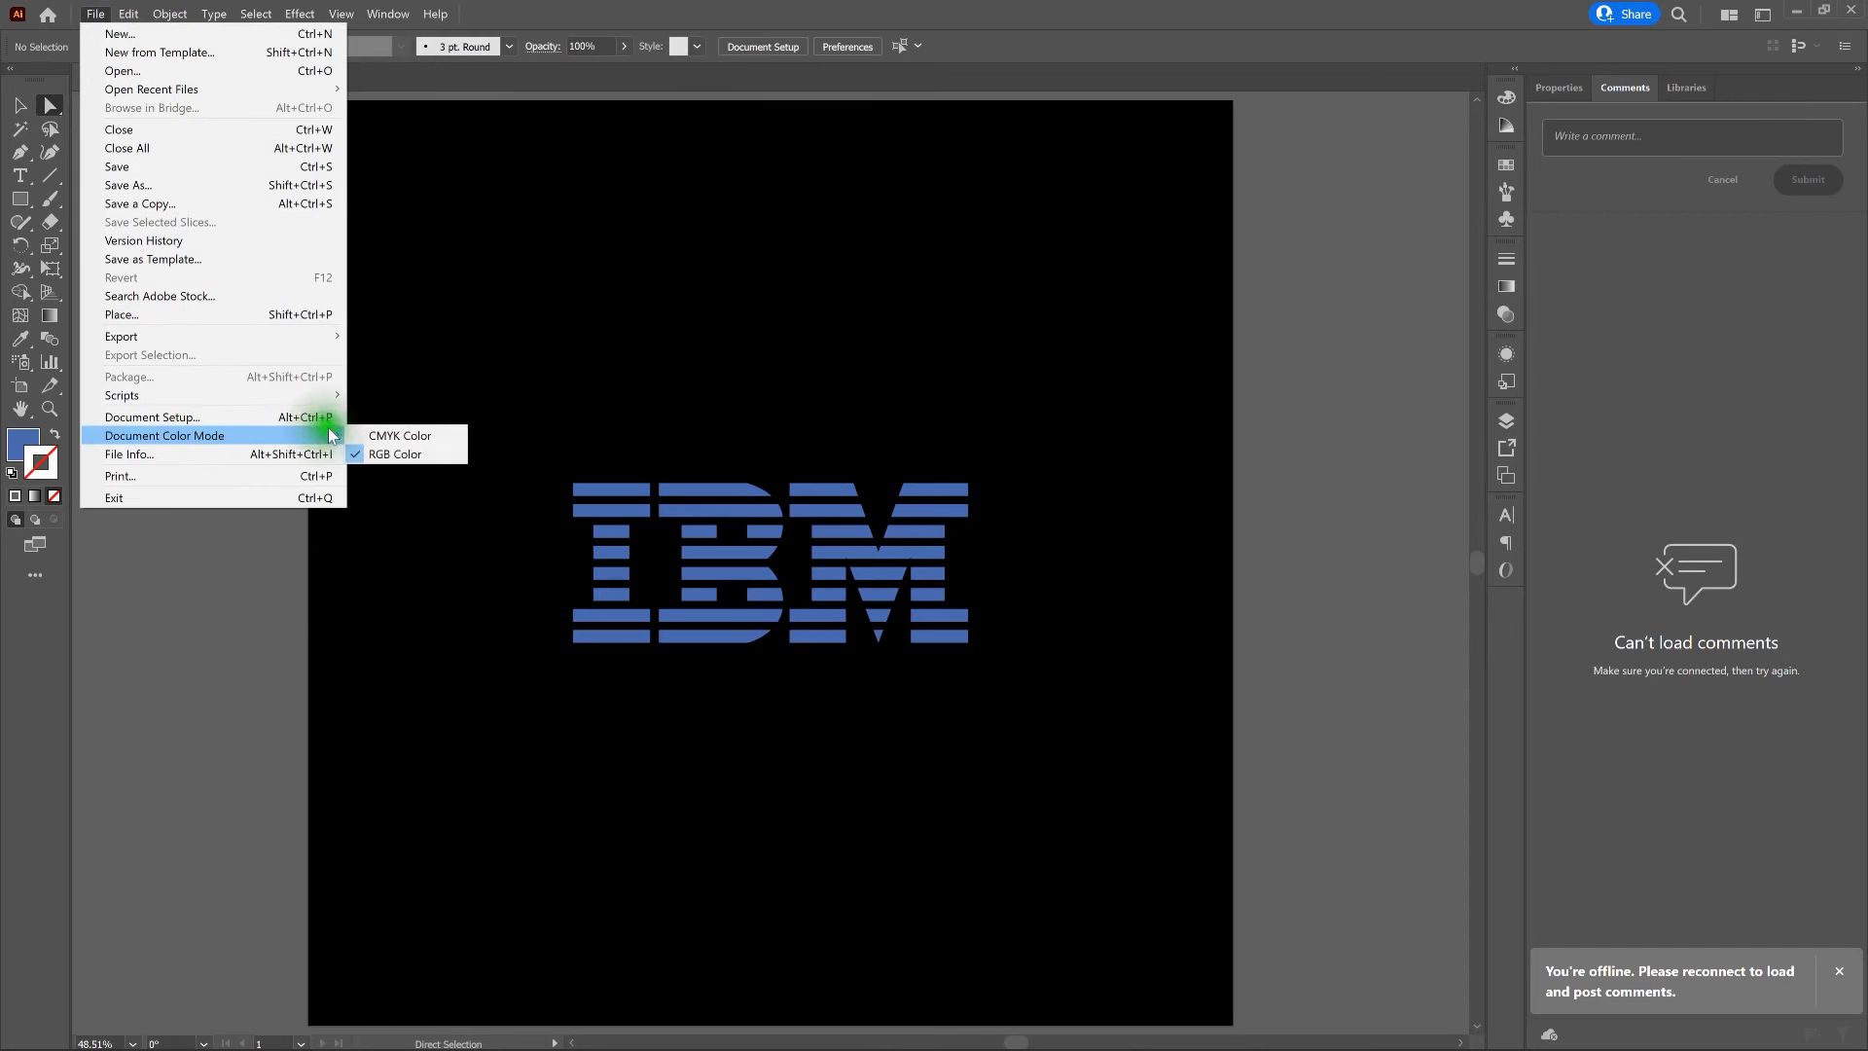
click(362, 436)
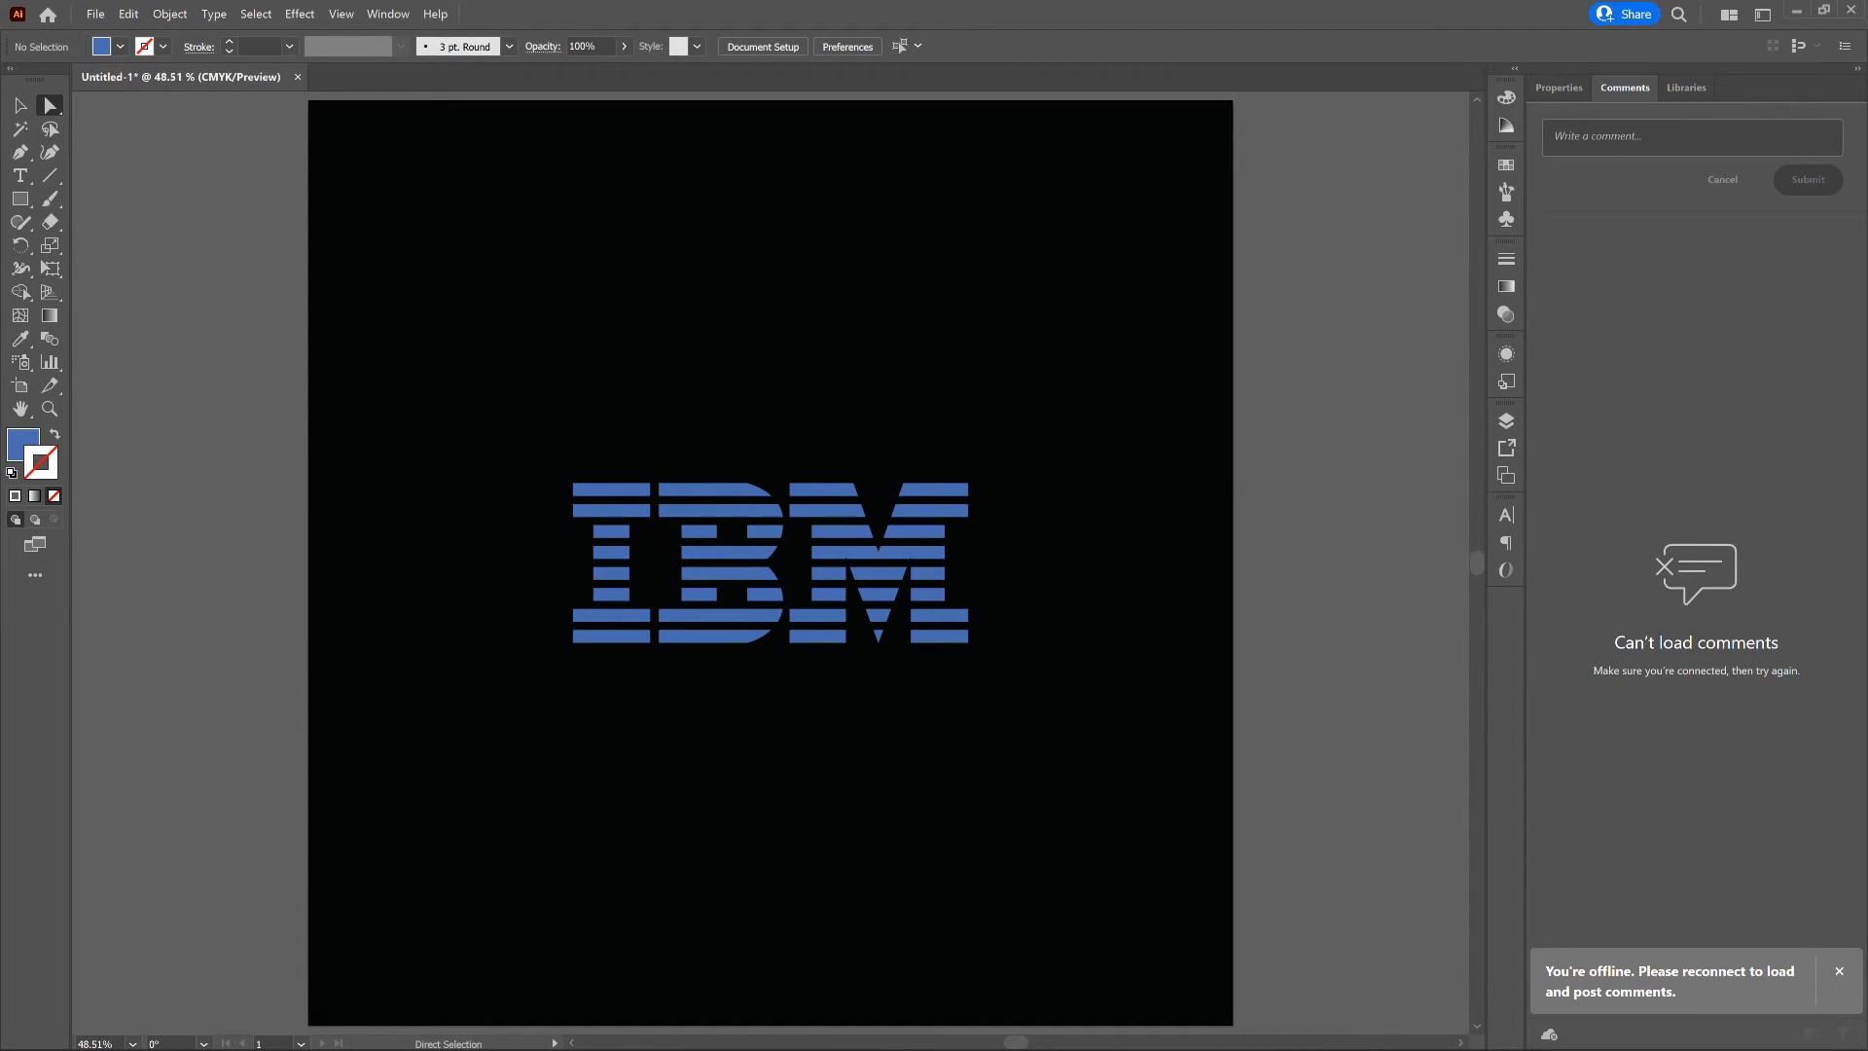
Step: Select the IBM logo group and add a new fill to its appearance
key(v)
click(720, 486)
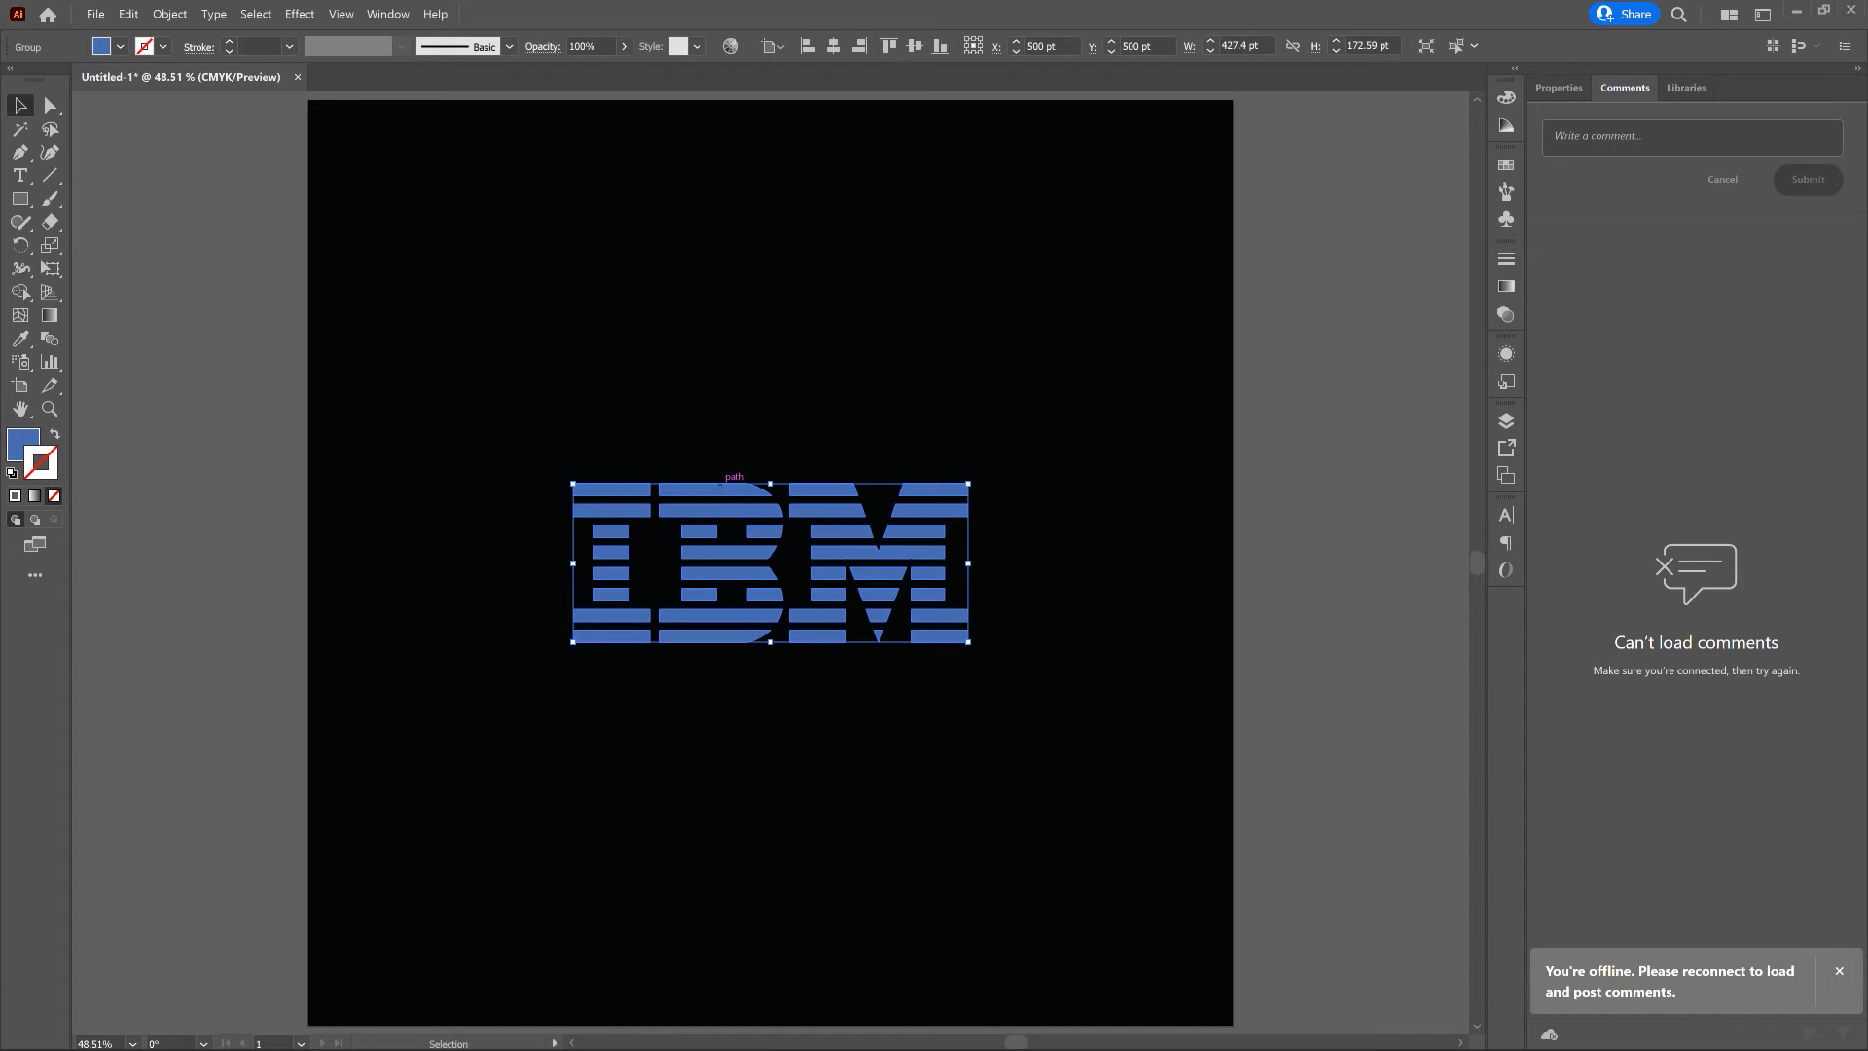
click(1505, 360)
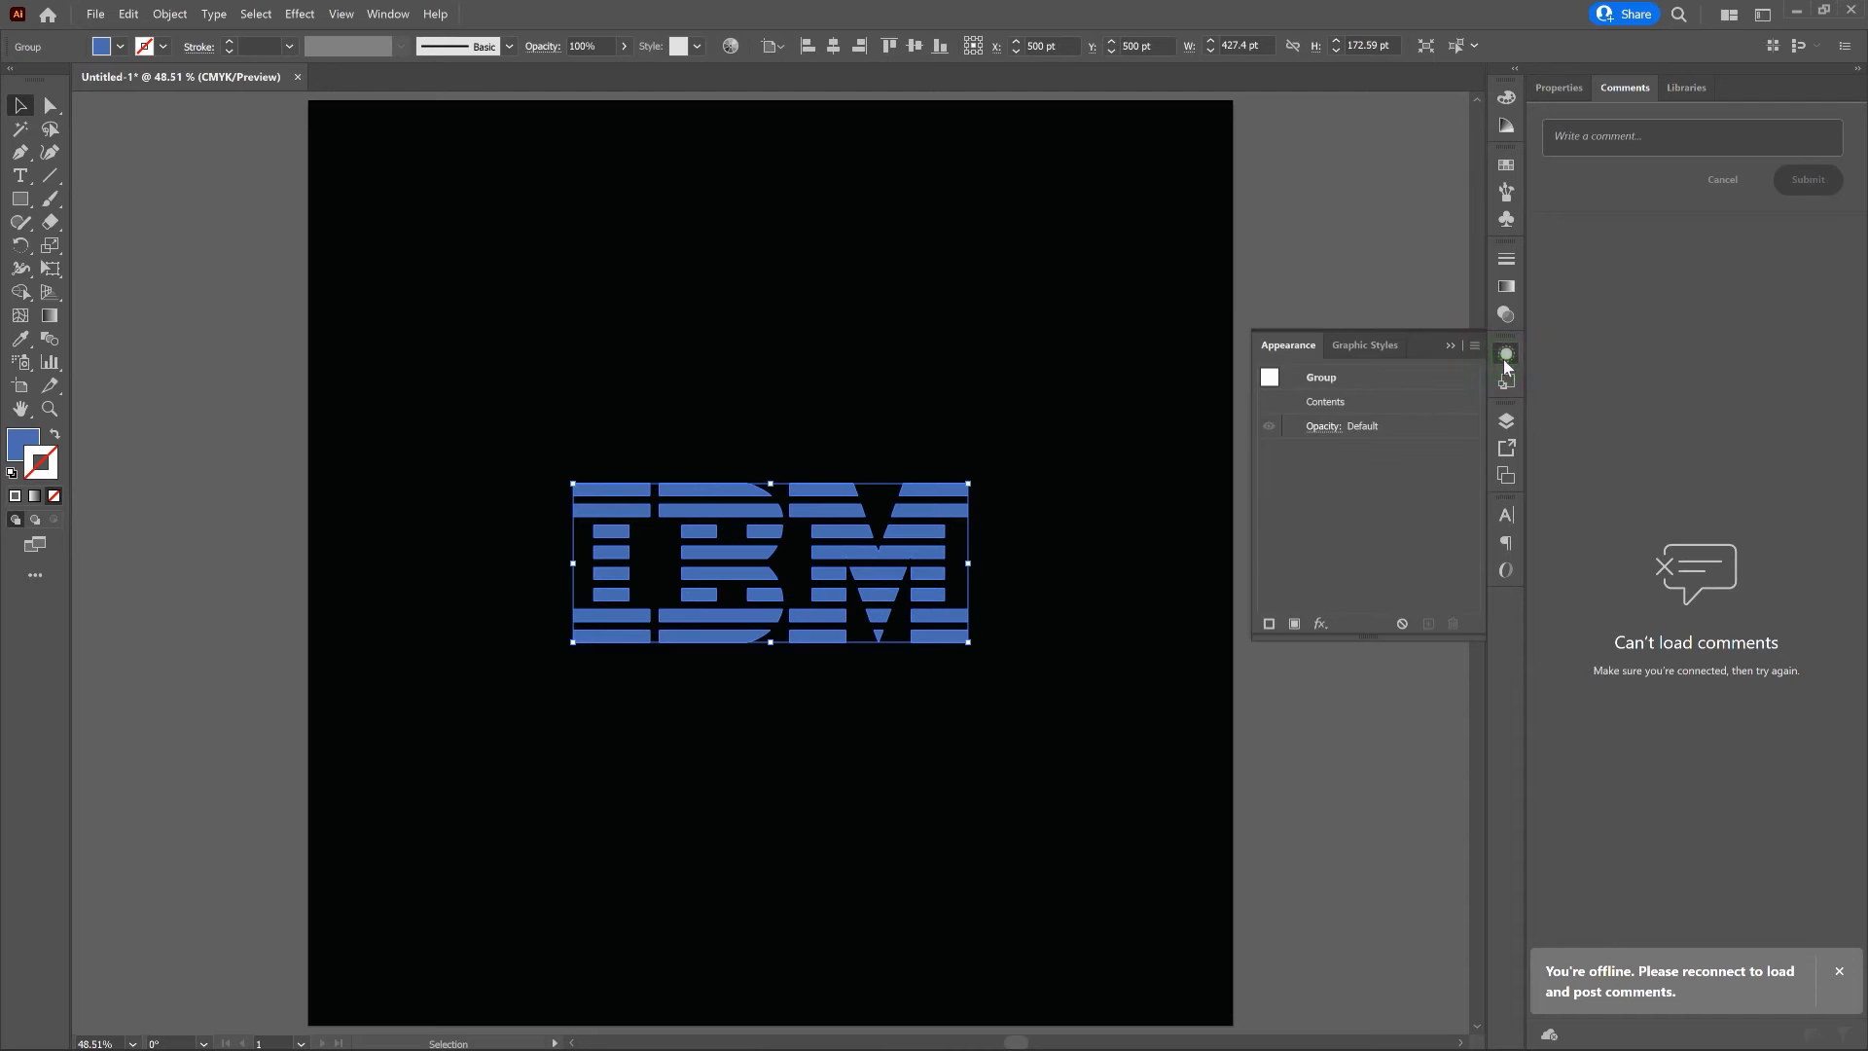
click(1505, 358)
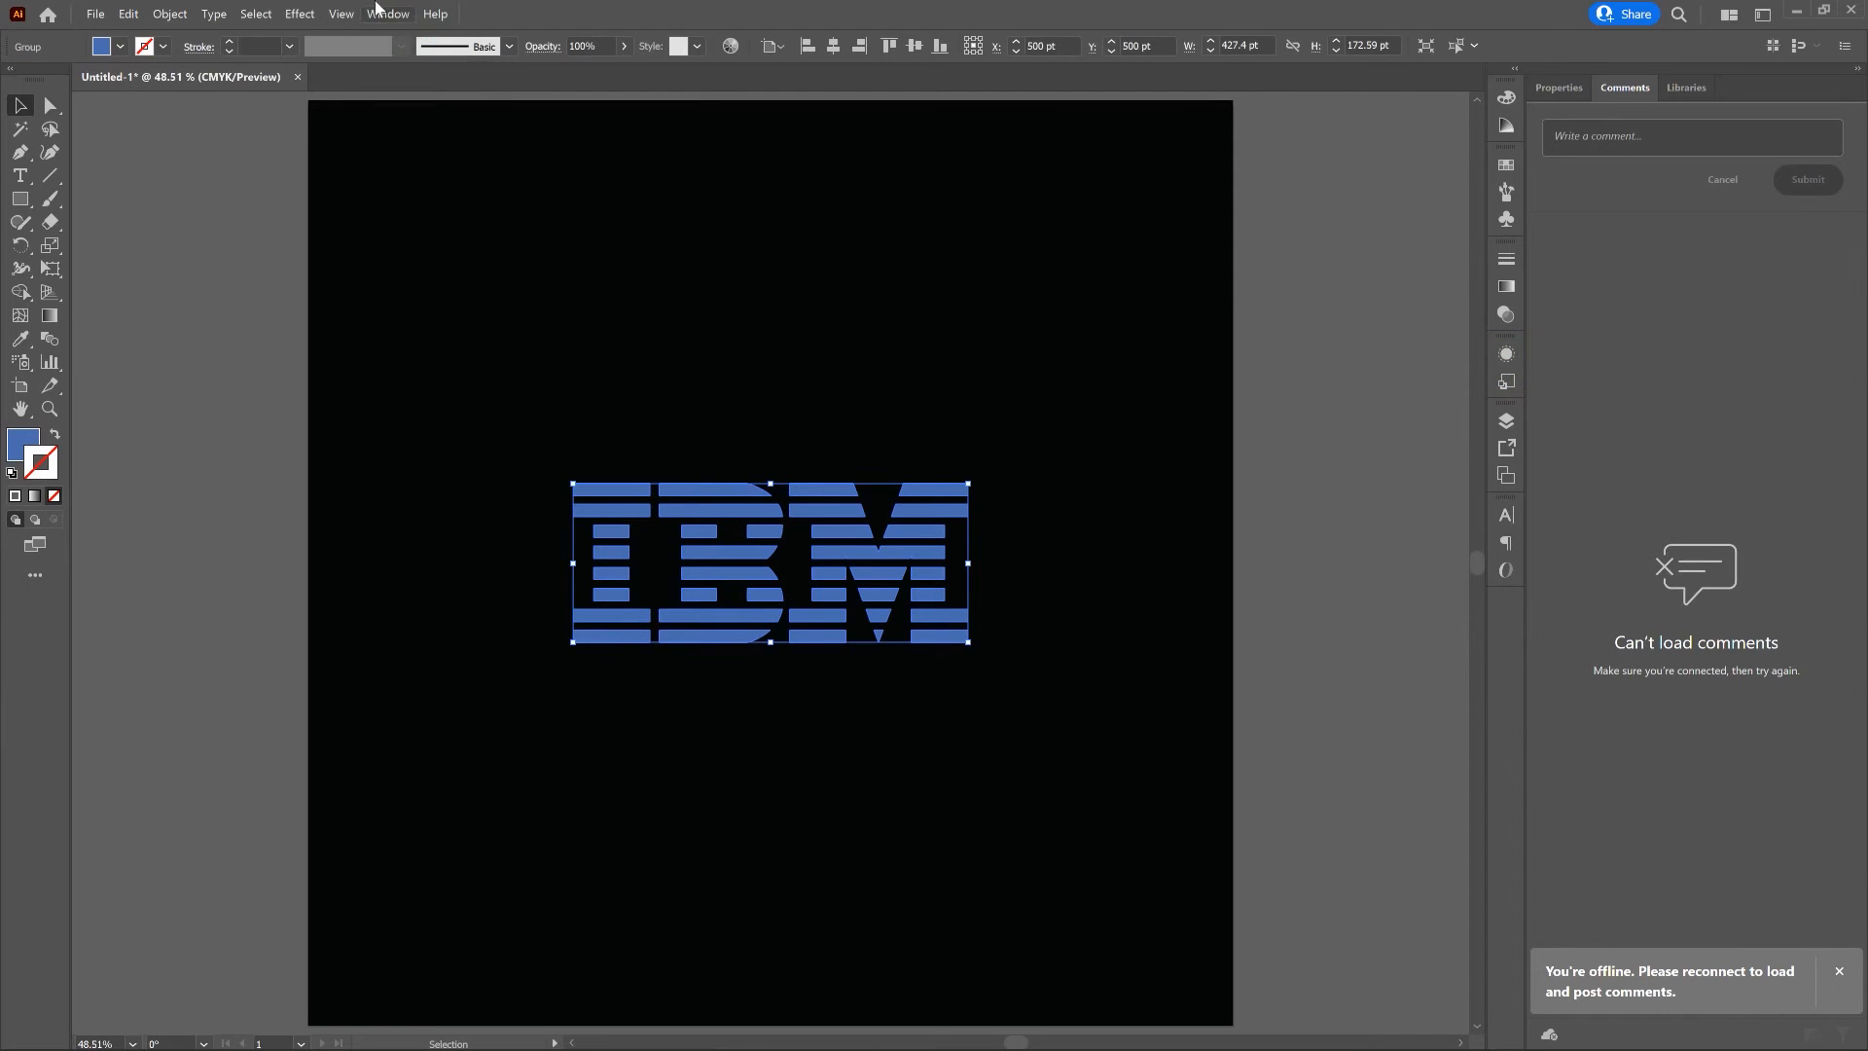
click(386, 14)
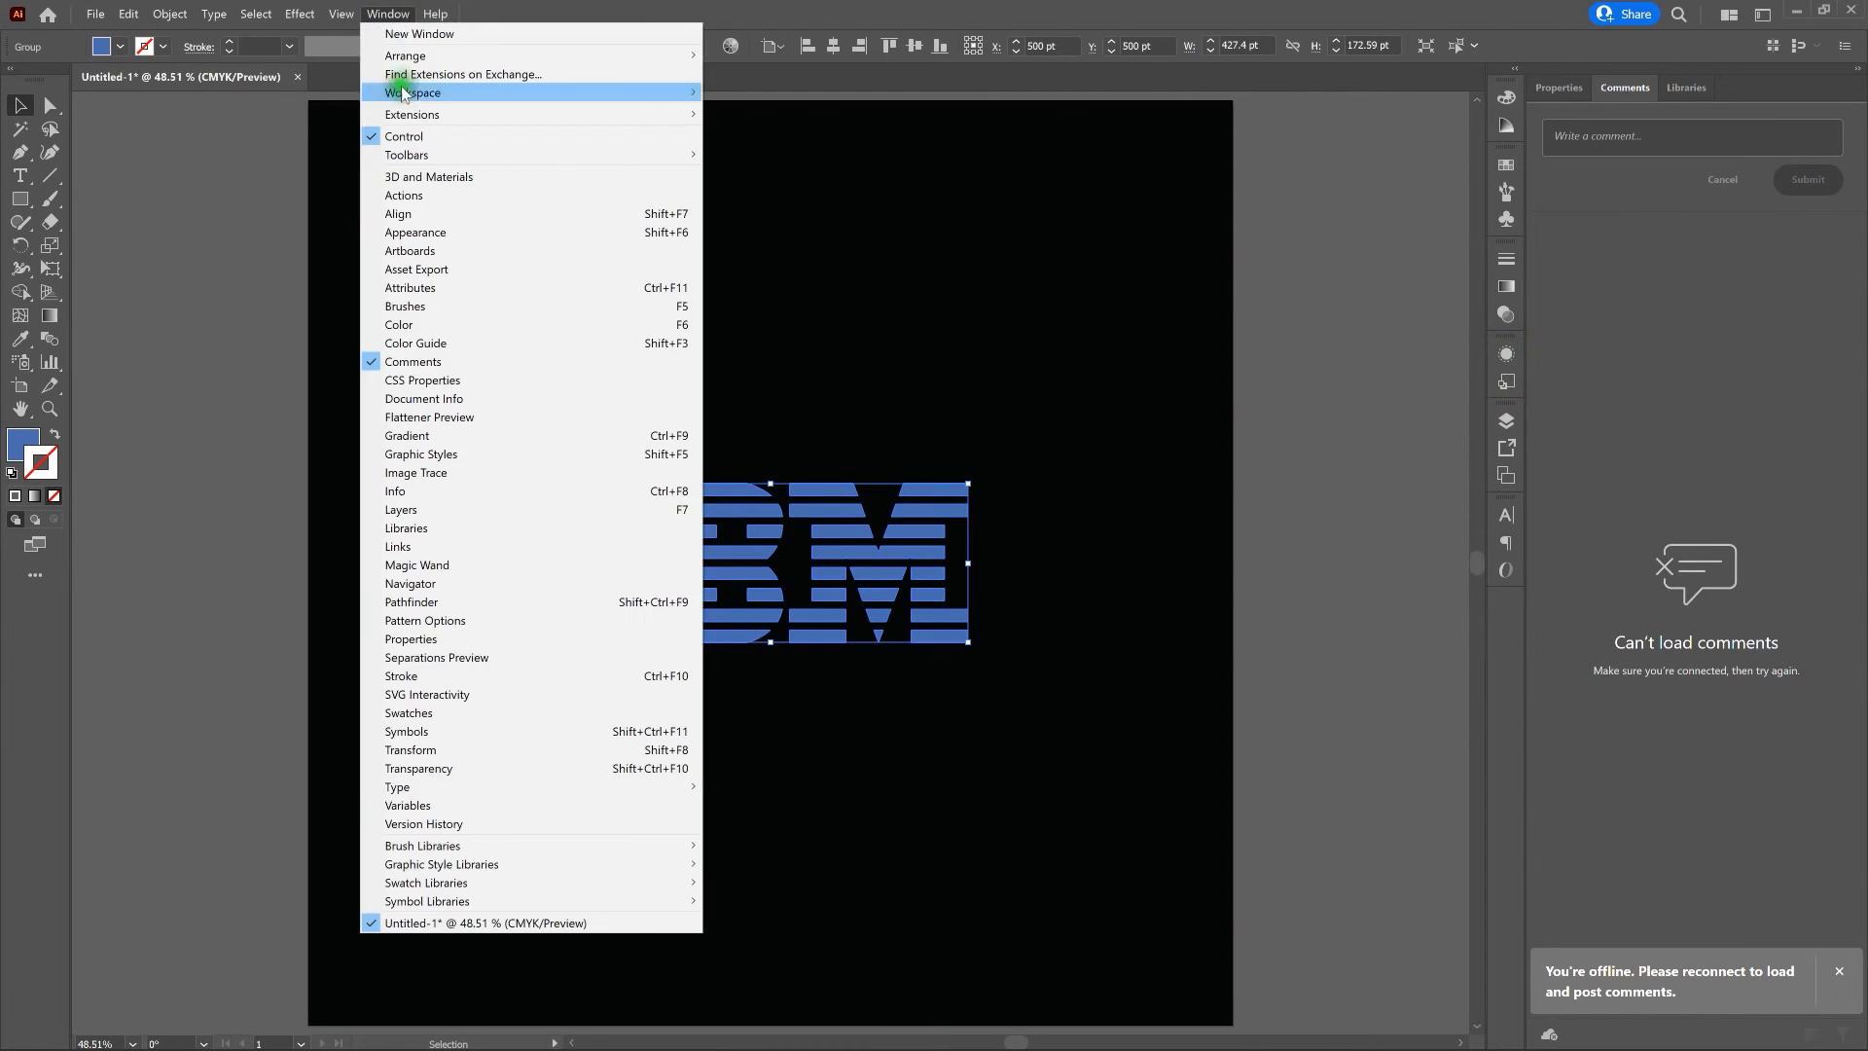
click(443, 233)
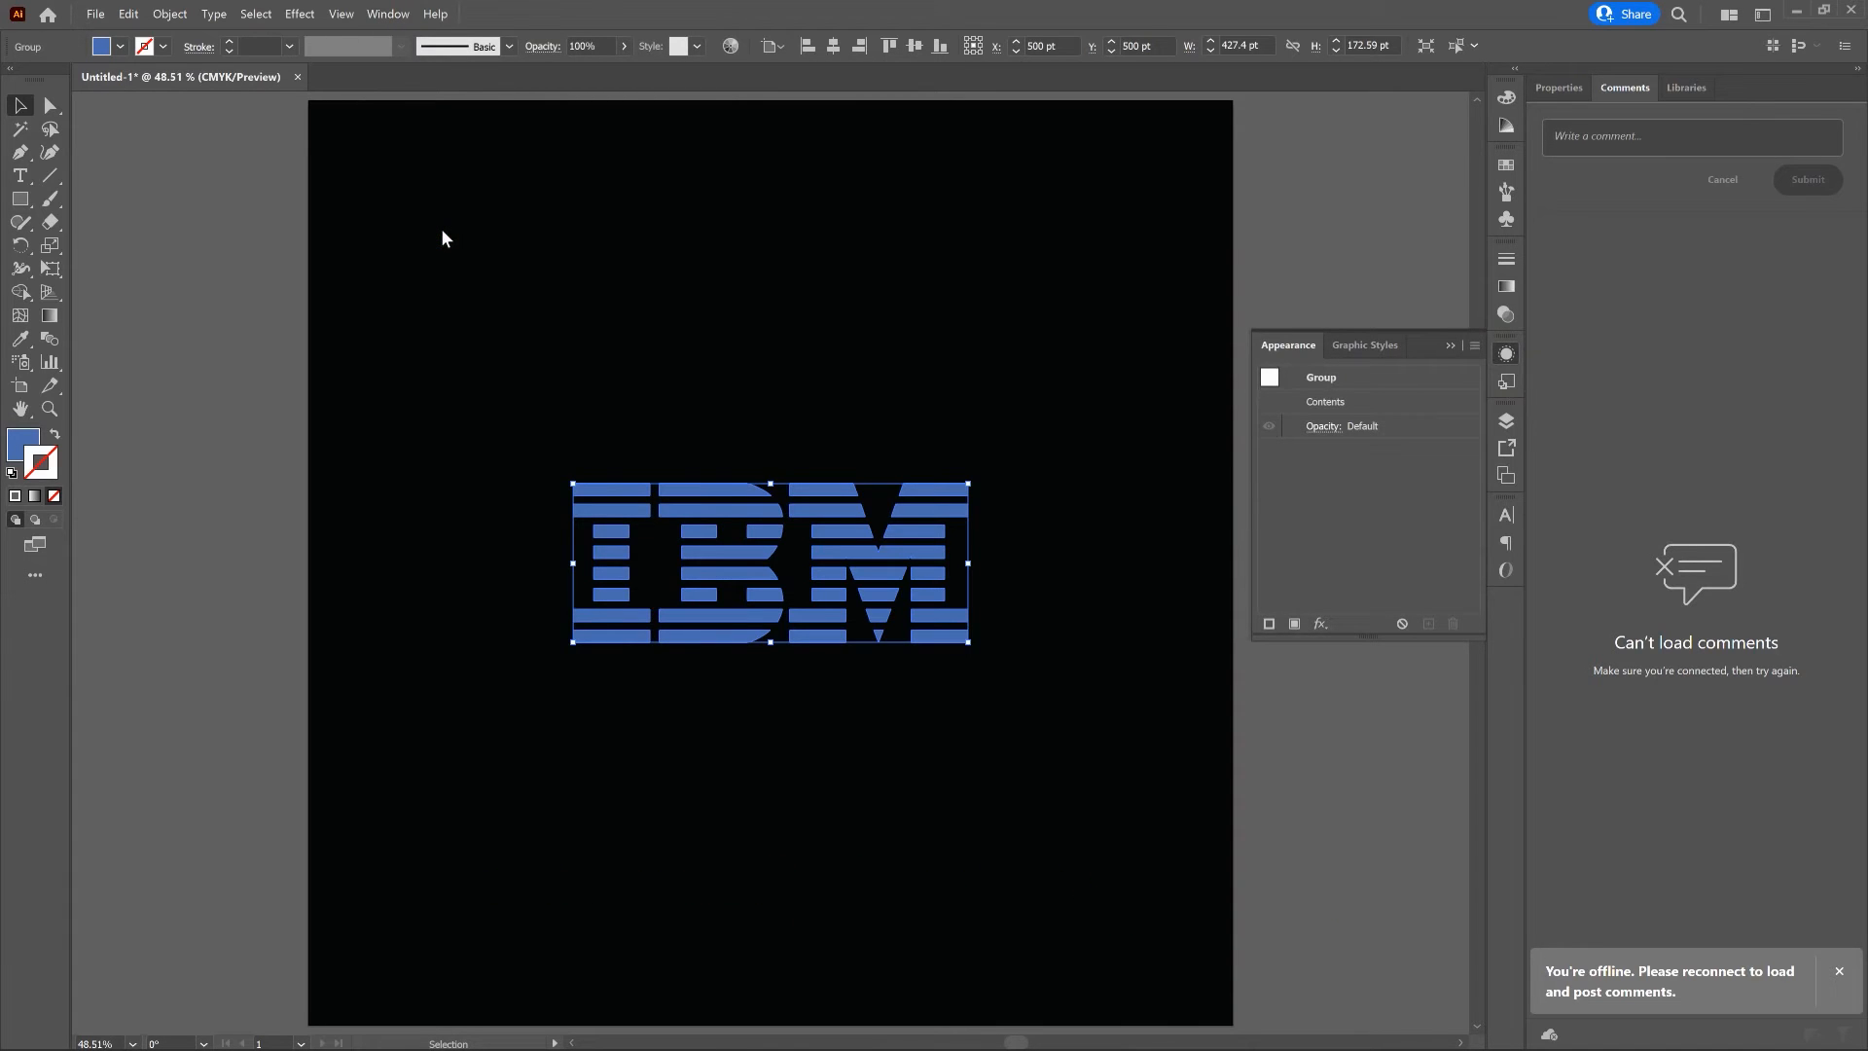
click(1294, 624)
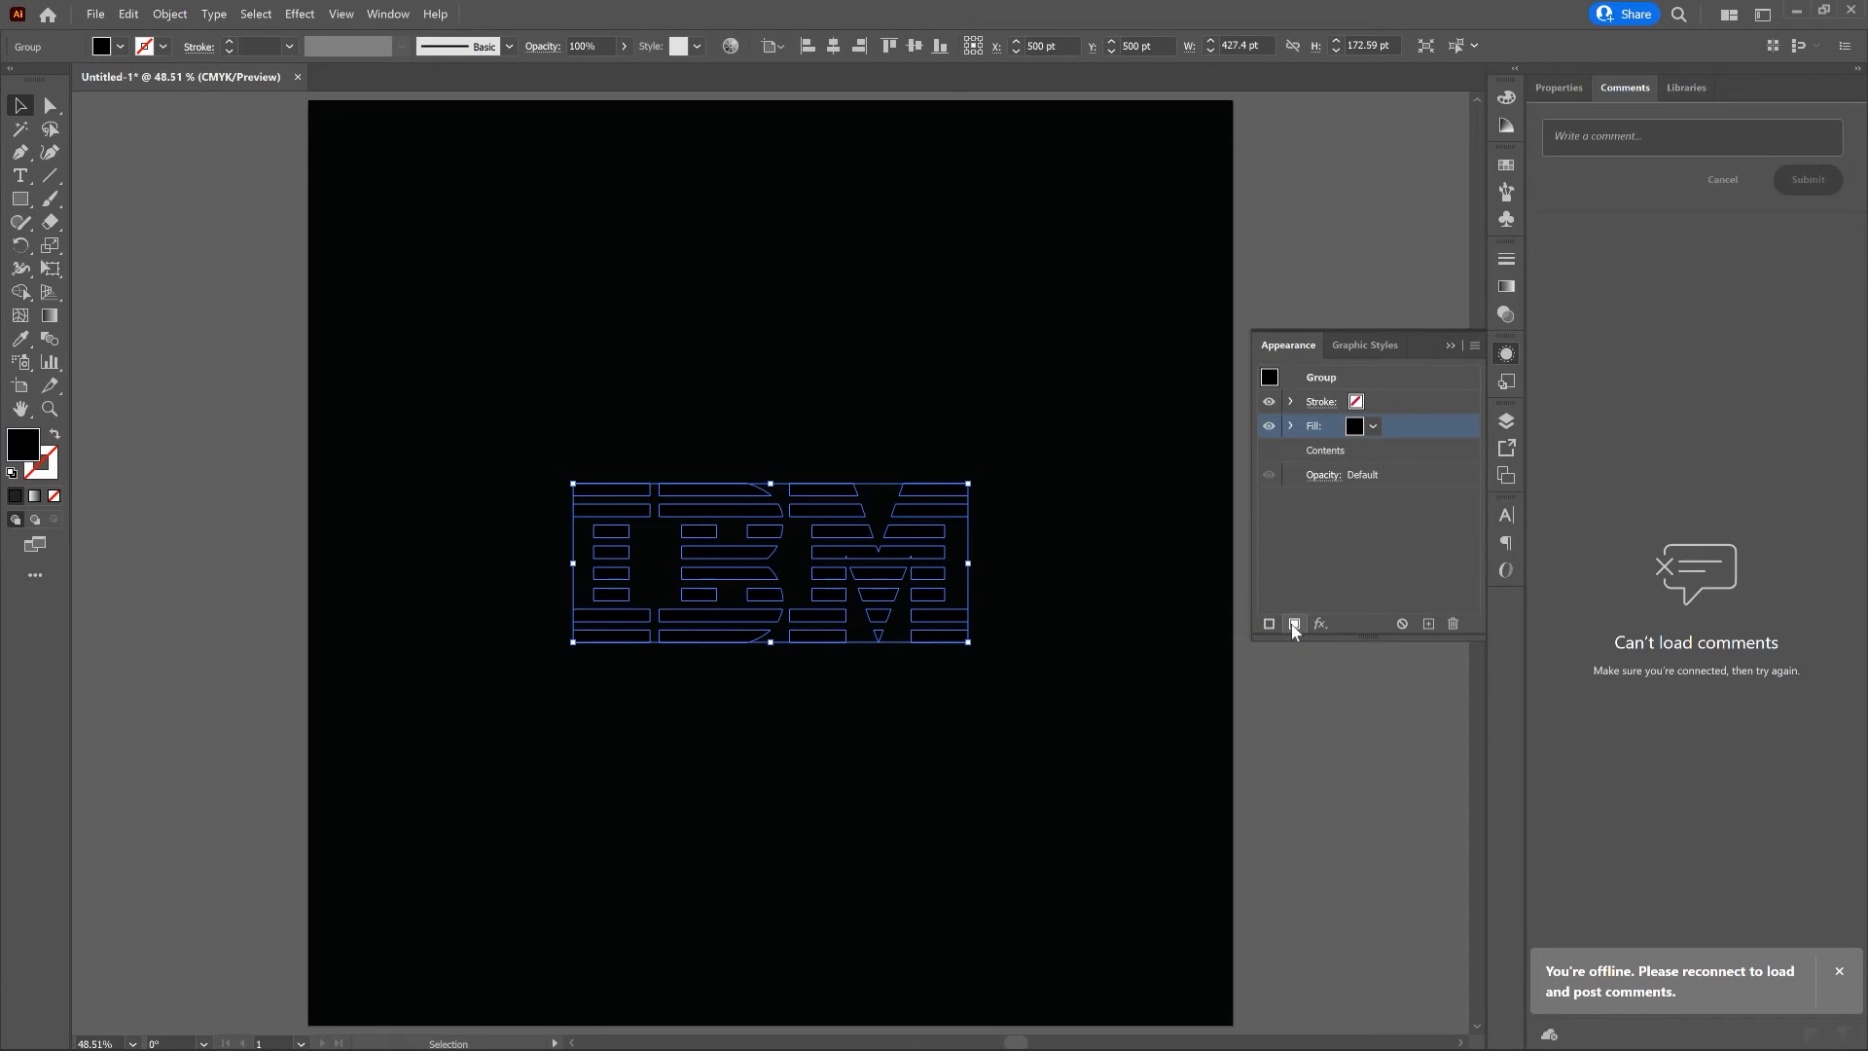
Step: Open the PANTONE+ Solid Uncoated color book for the logo group's new fill
click(1354, 426)
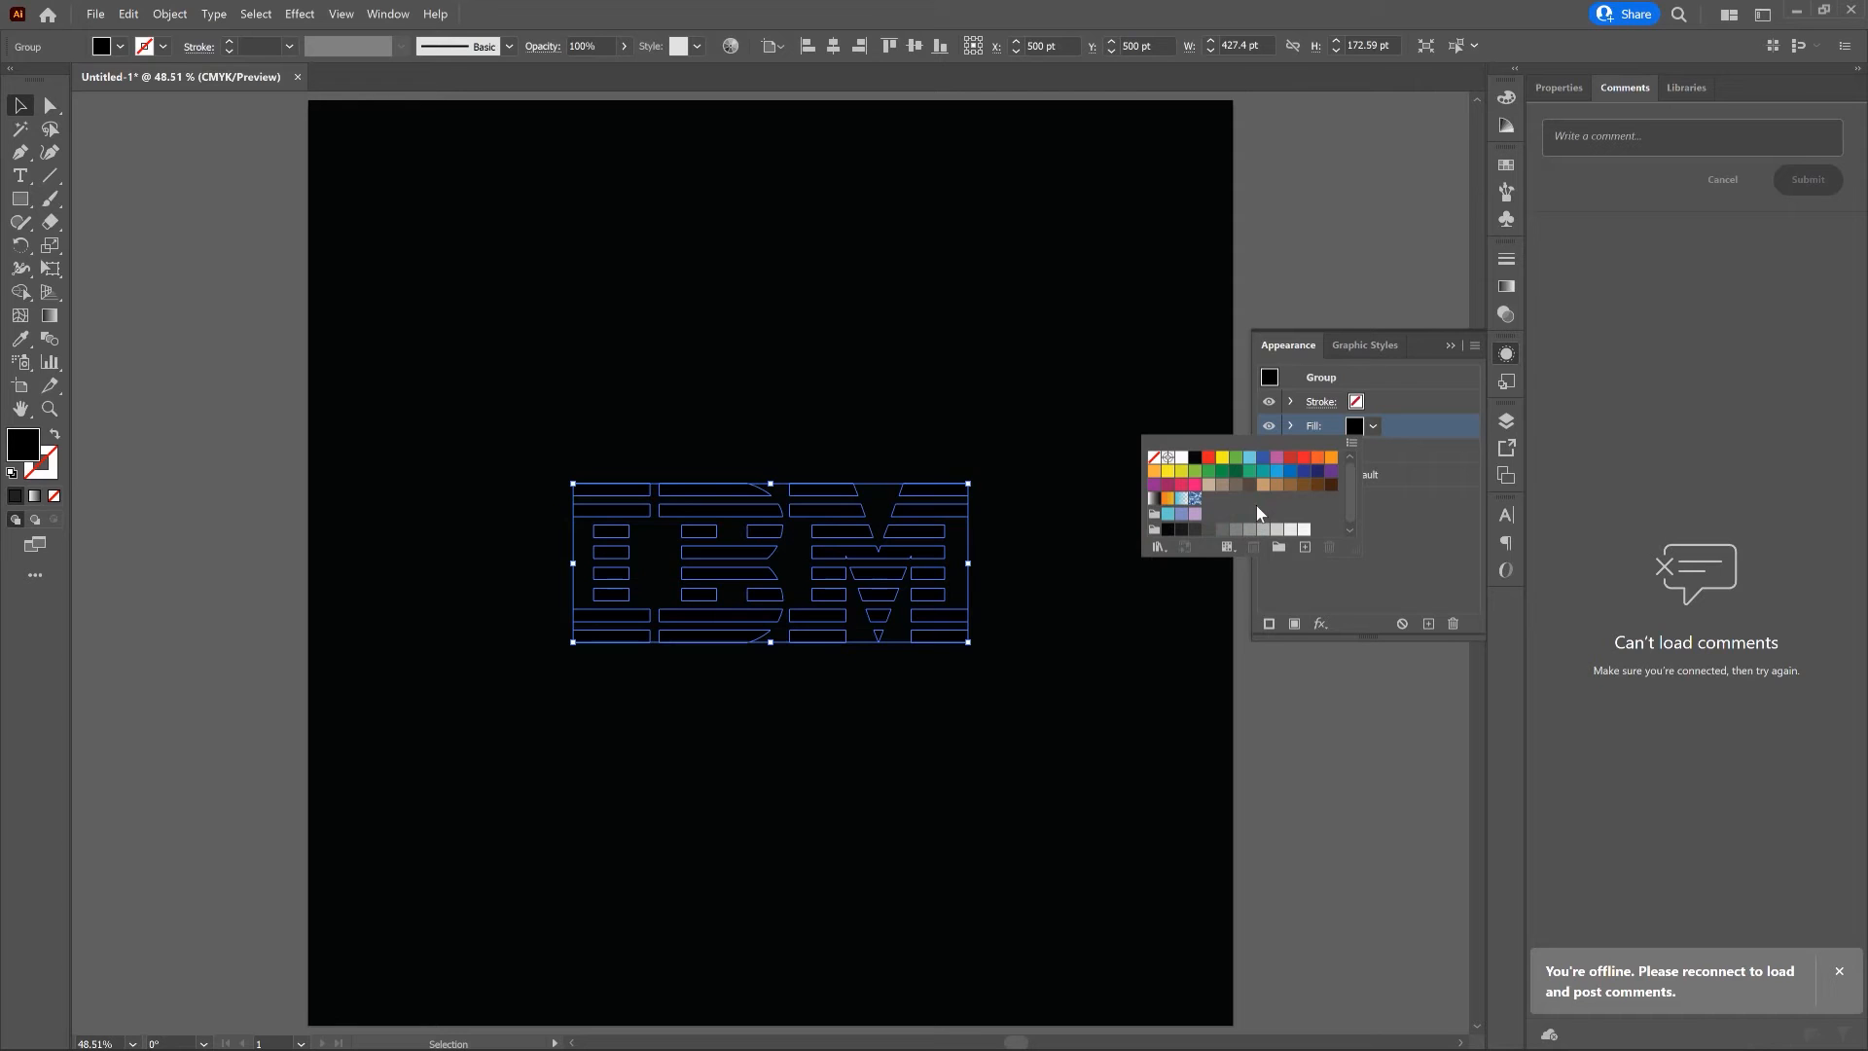
click(1158, 548)
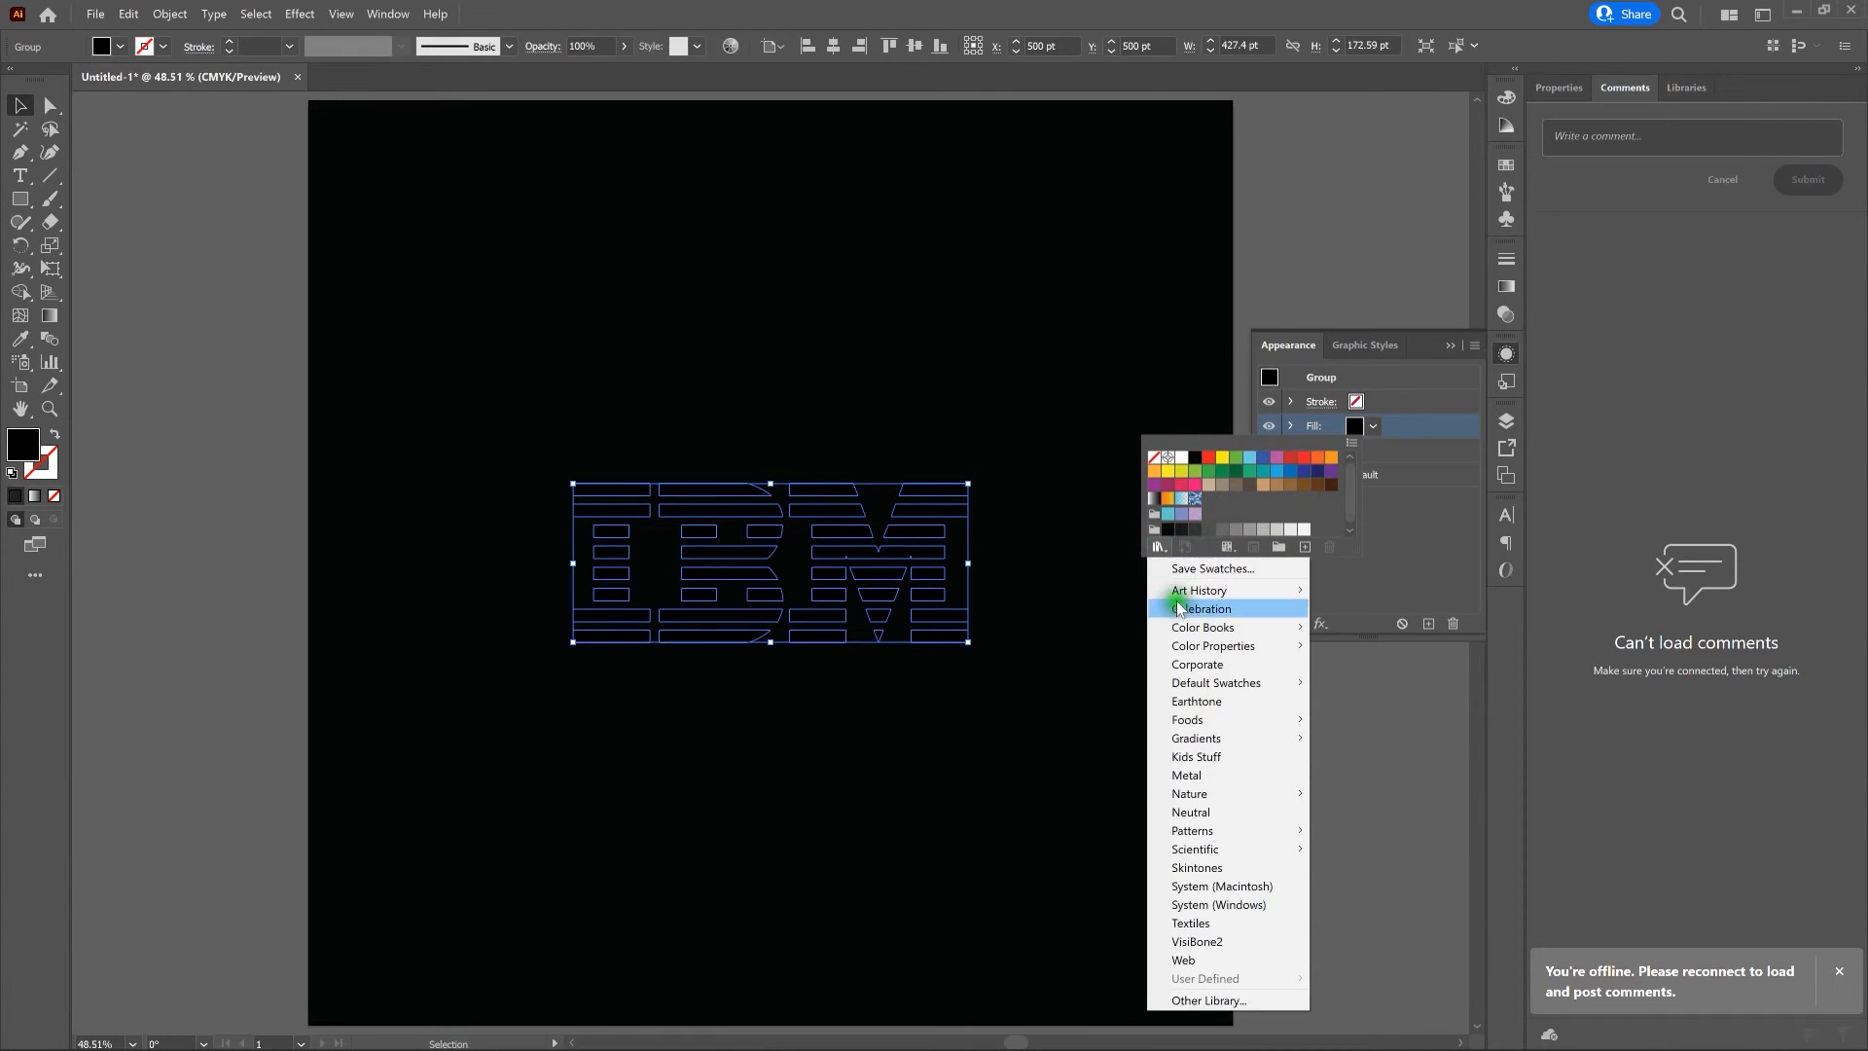
mouse_move(1185, 628)
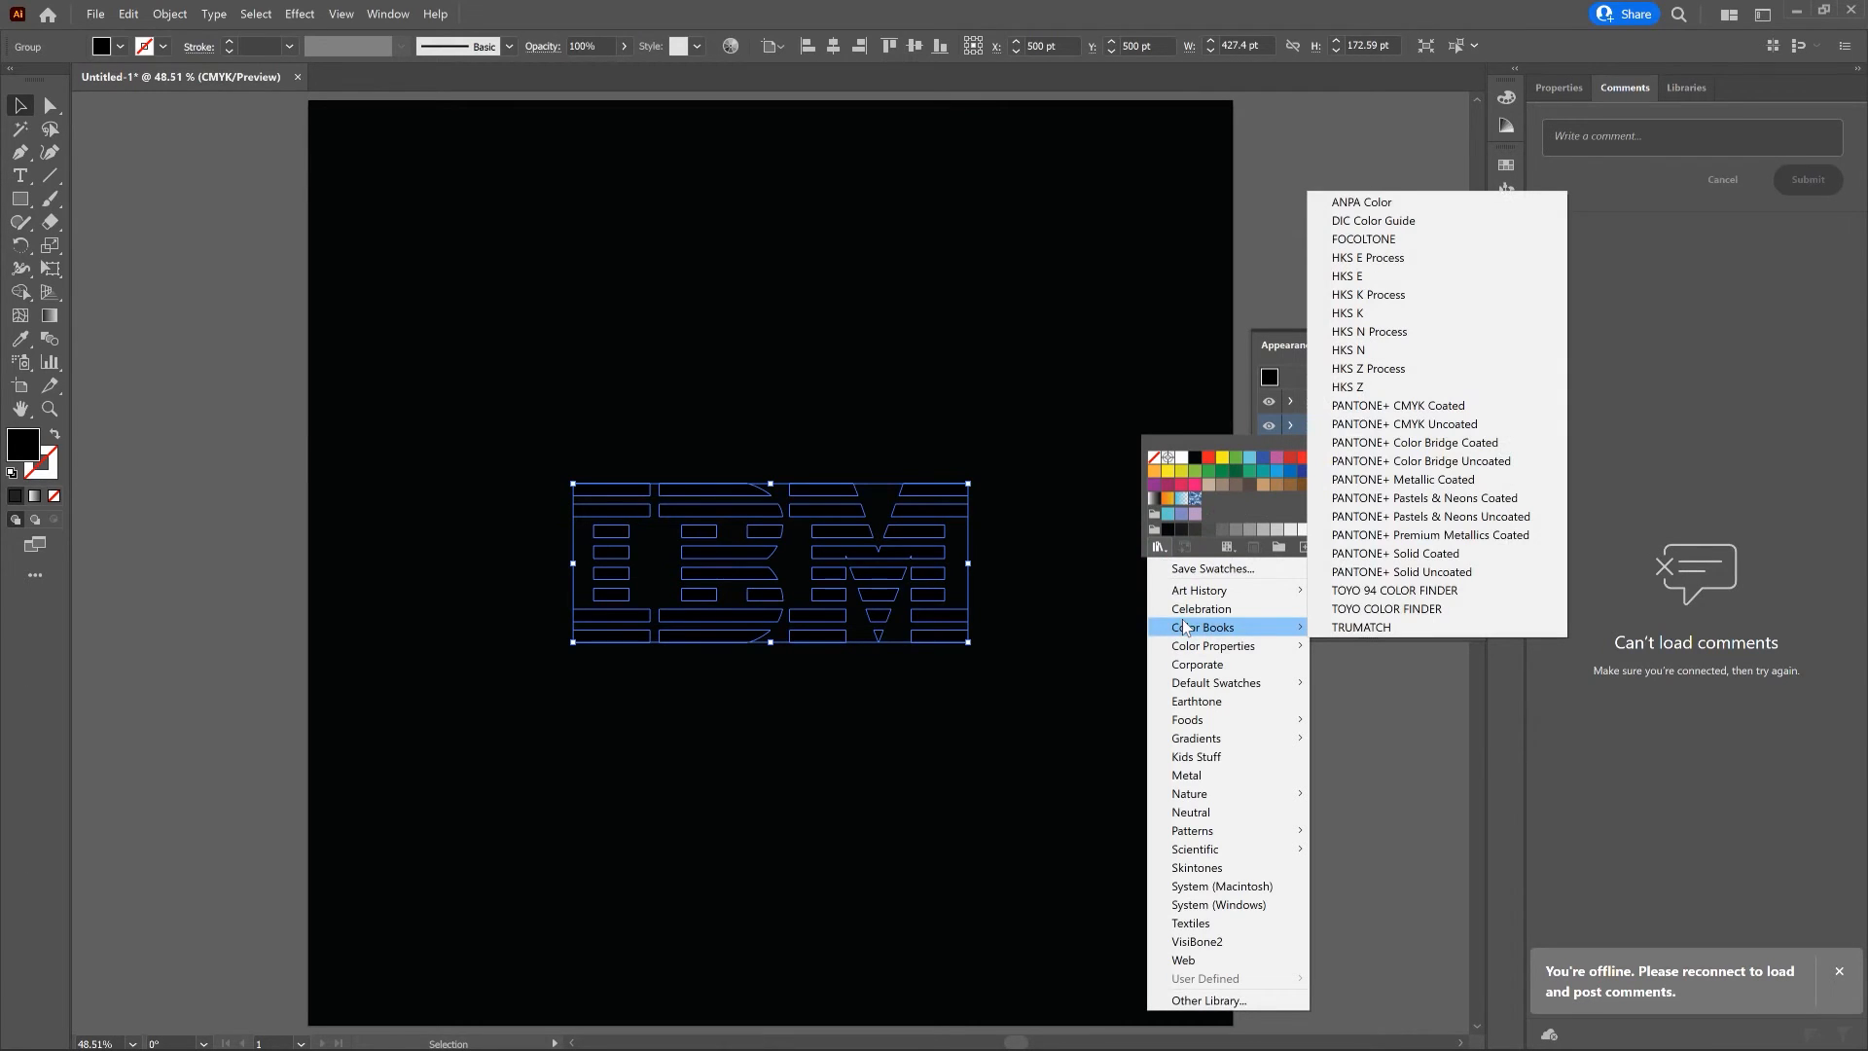
click(1391, 556)
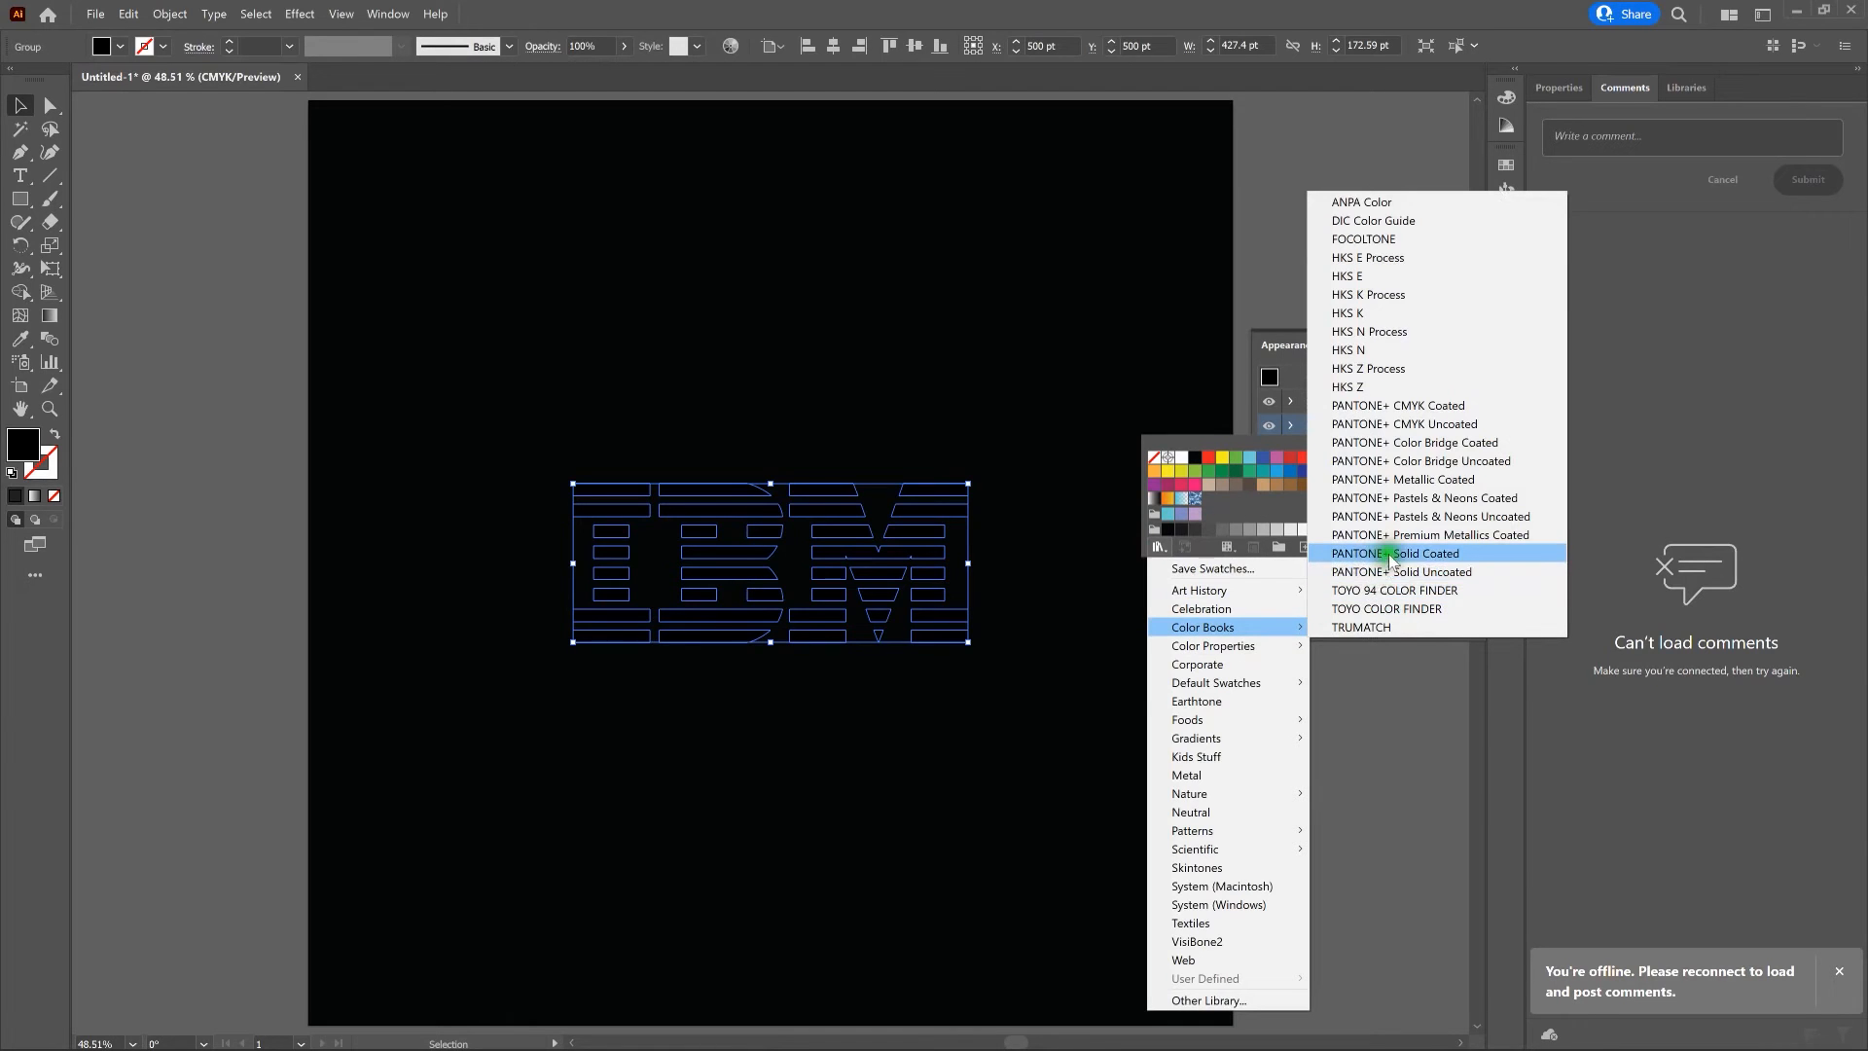
click(1392, 574)
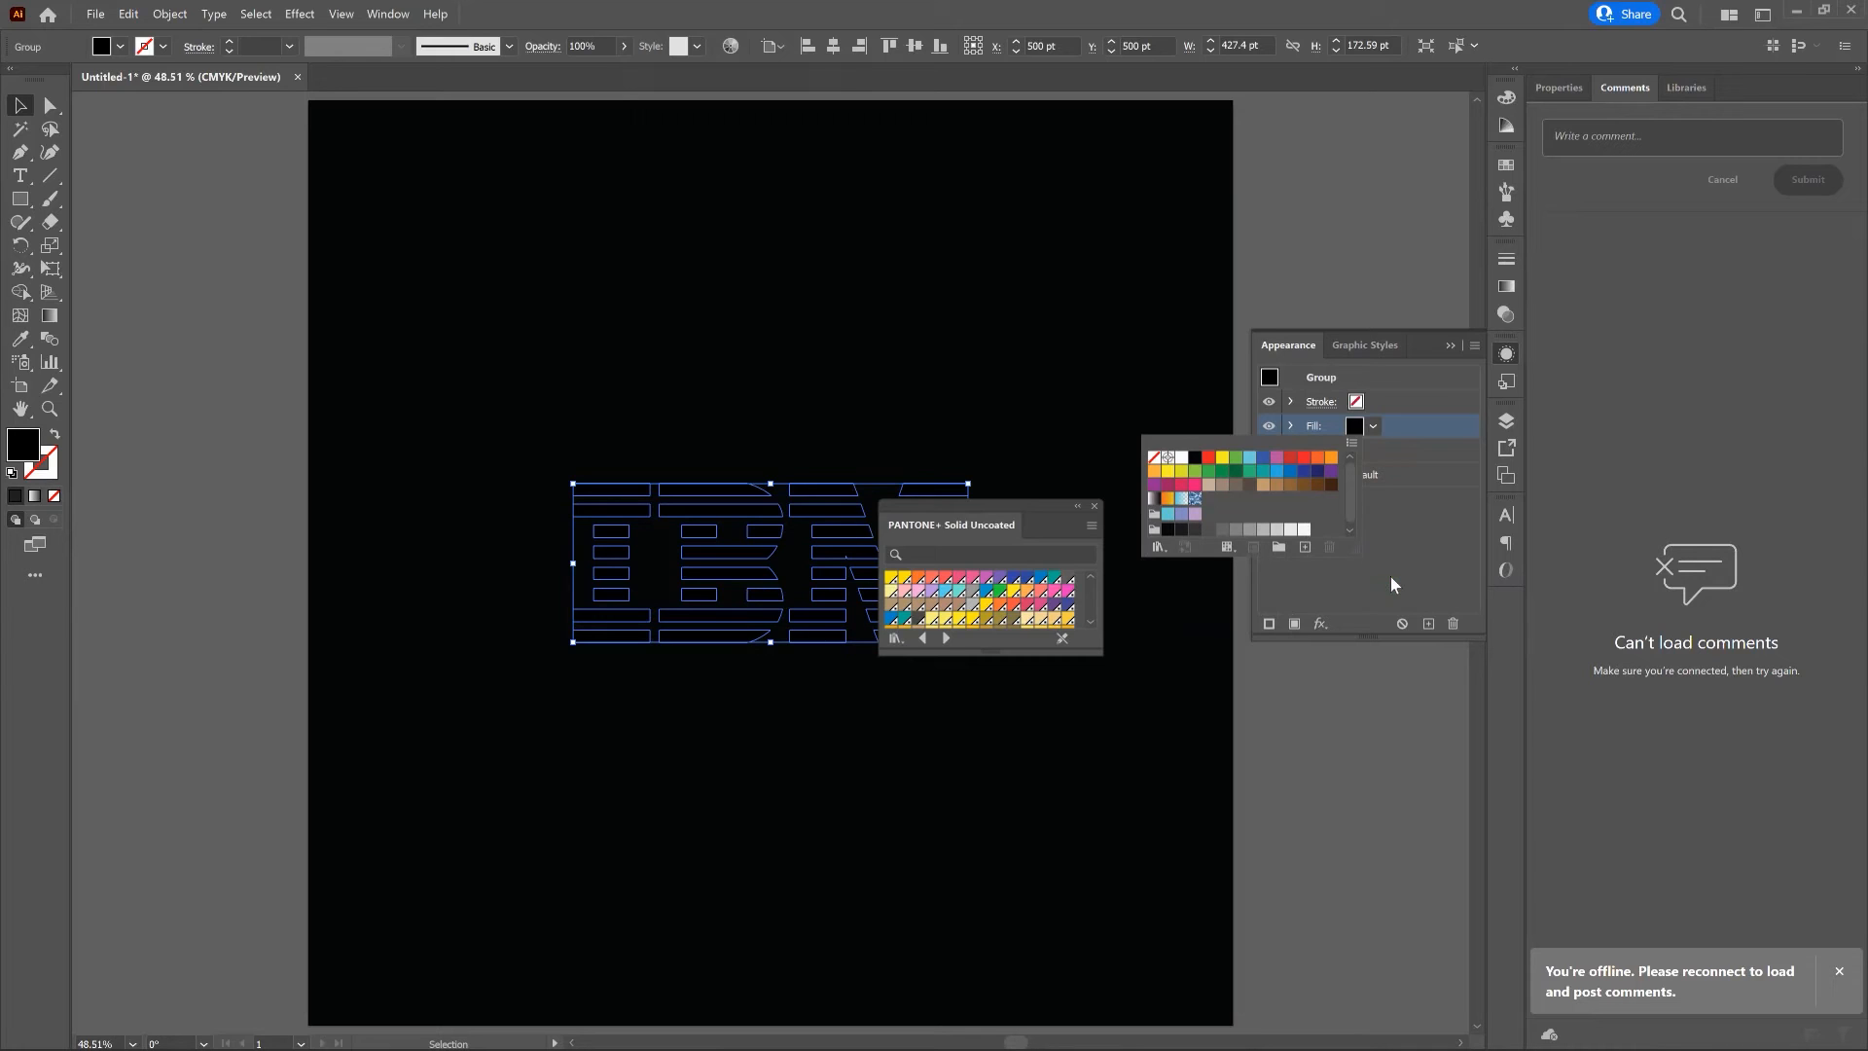
Step: Find color 2718 in the PANTONE+ Solid Uncoated library, apply it to the logo's fill, and close the library
click(1056, 535)
click(1051, 553)
click(1050, 553)
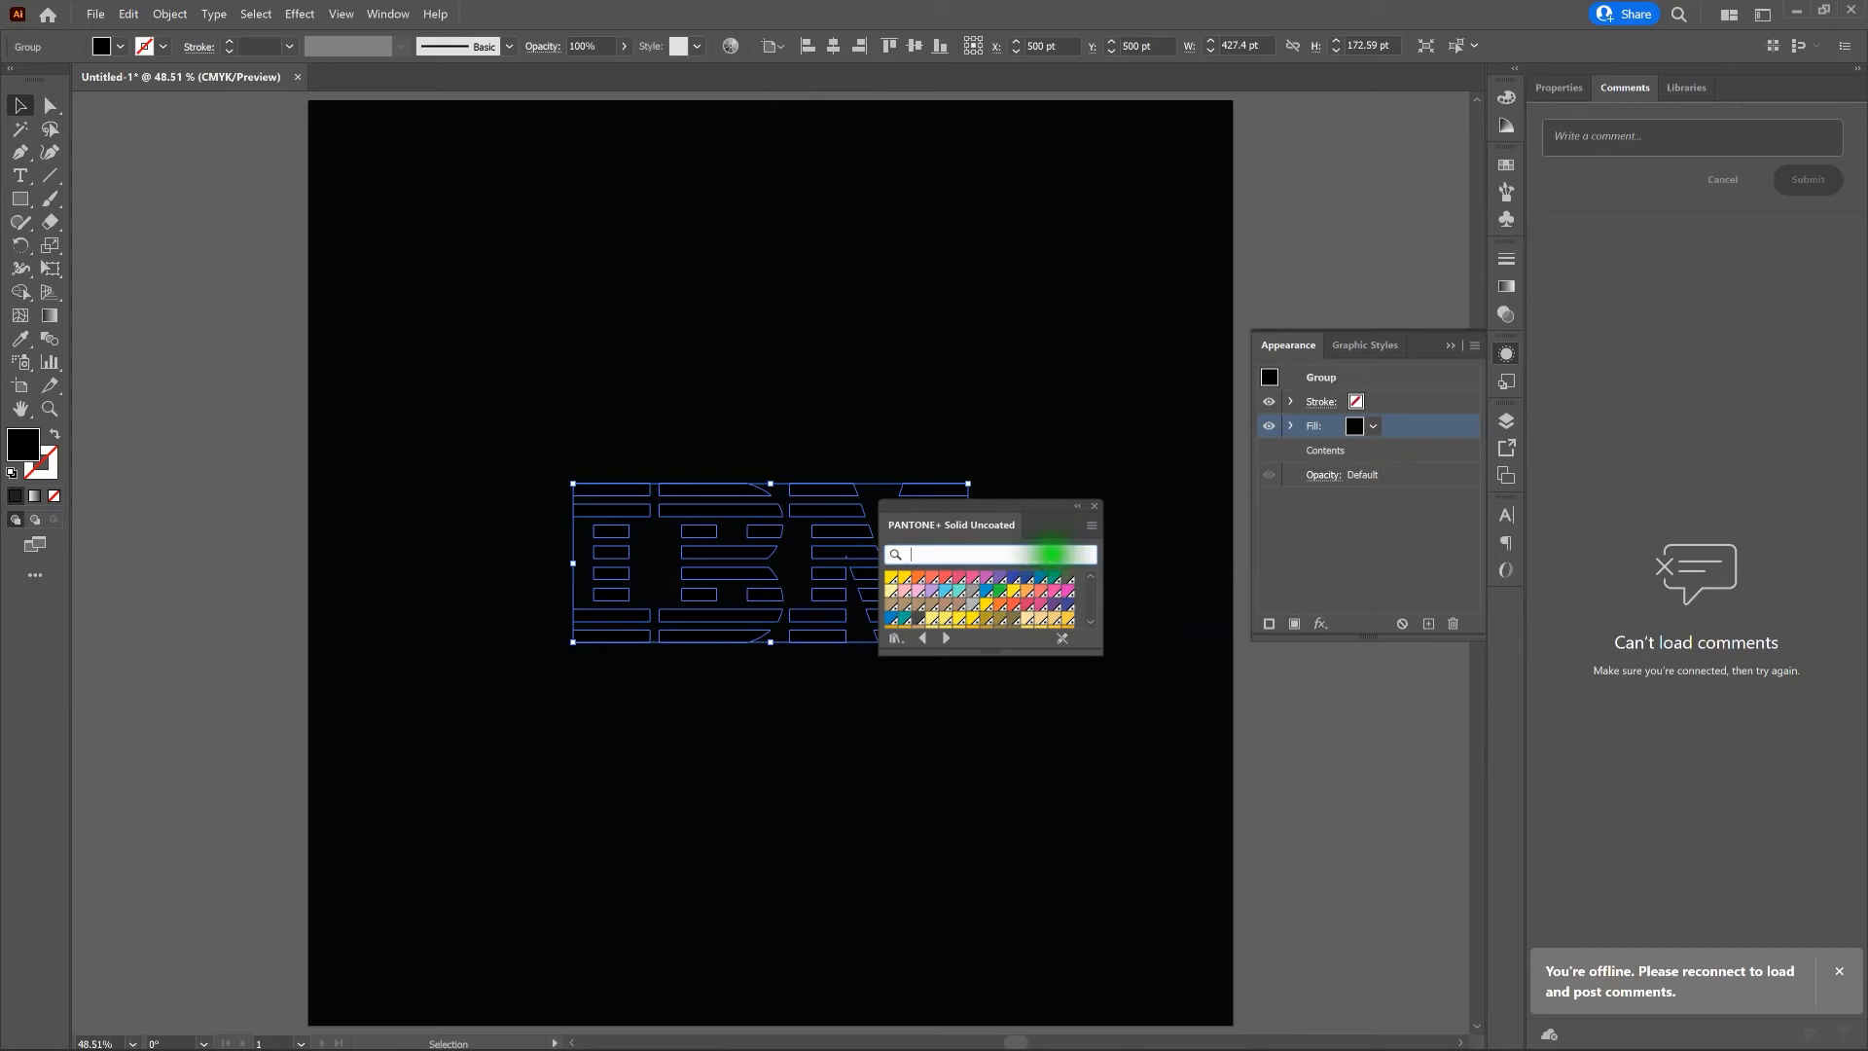
text(2)
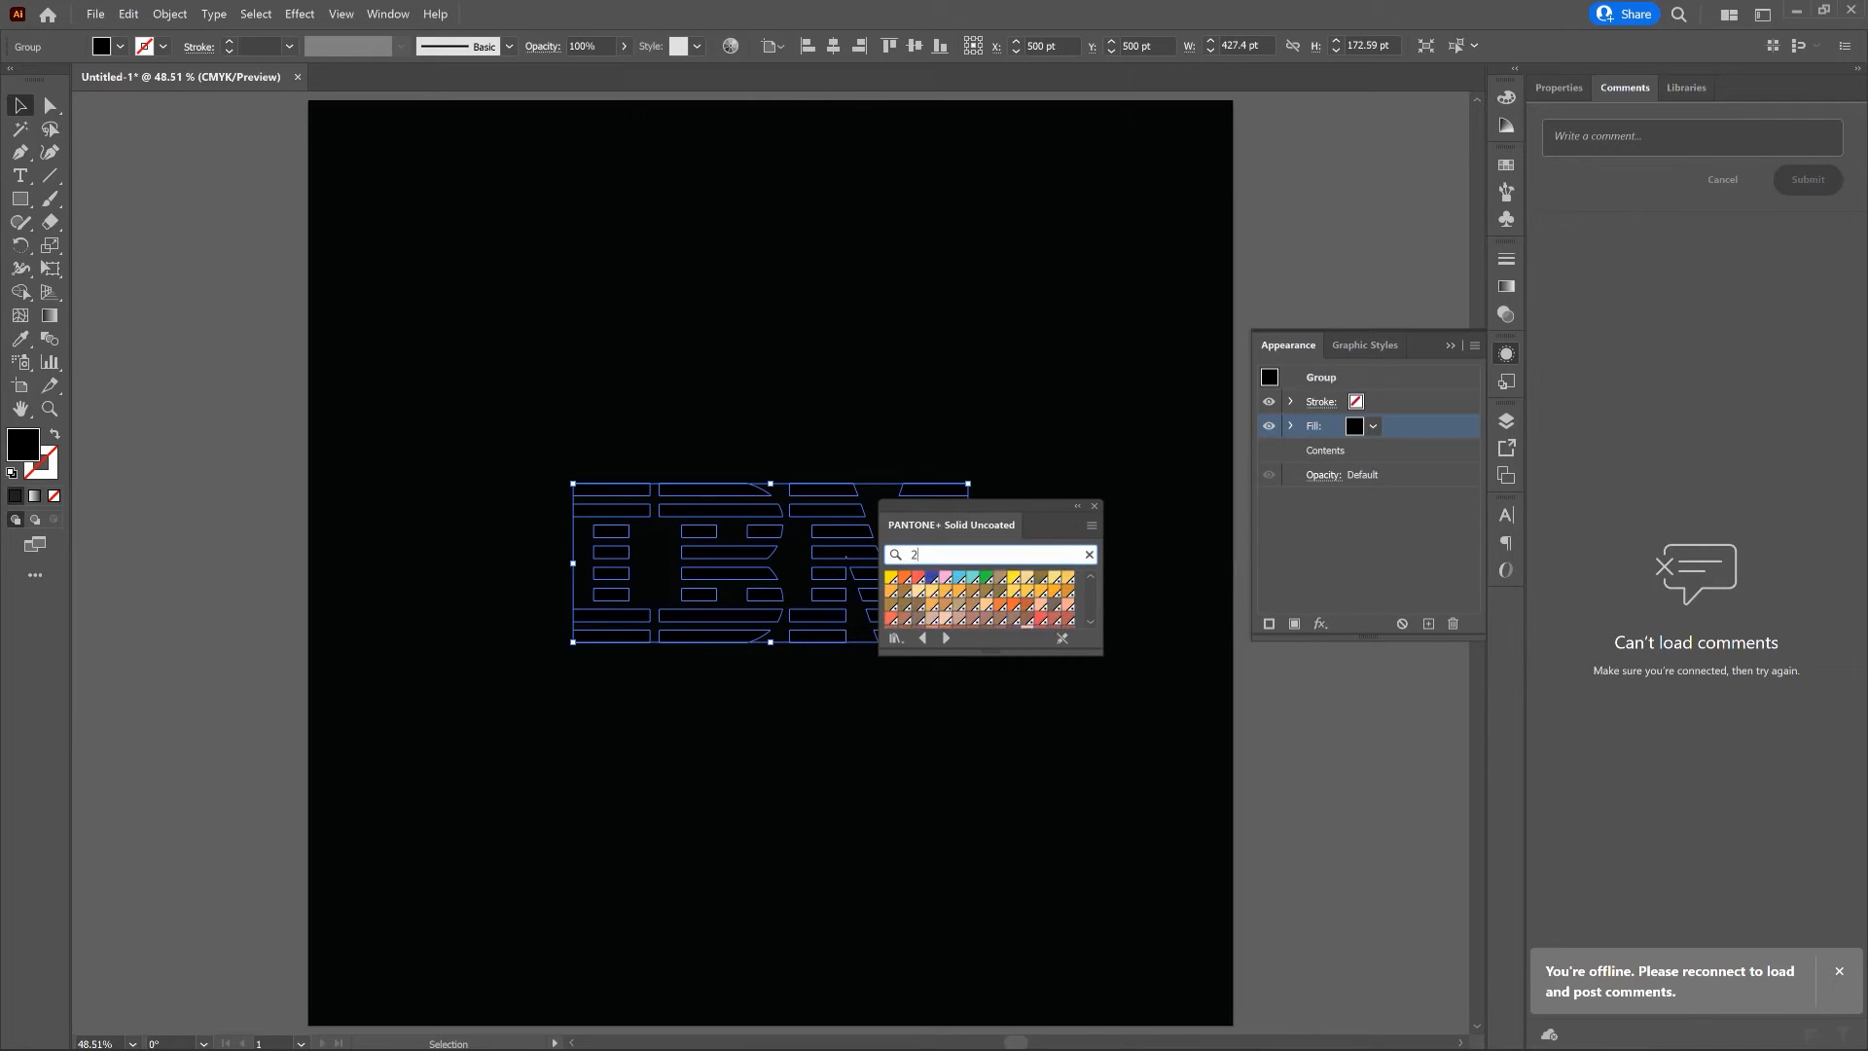
text(718)
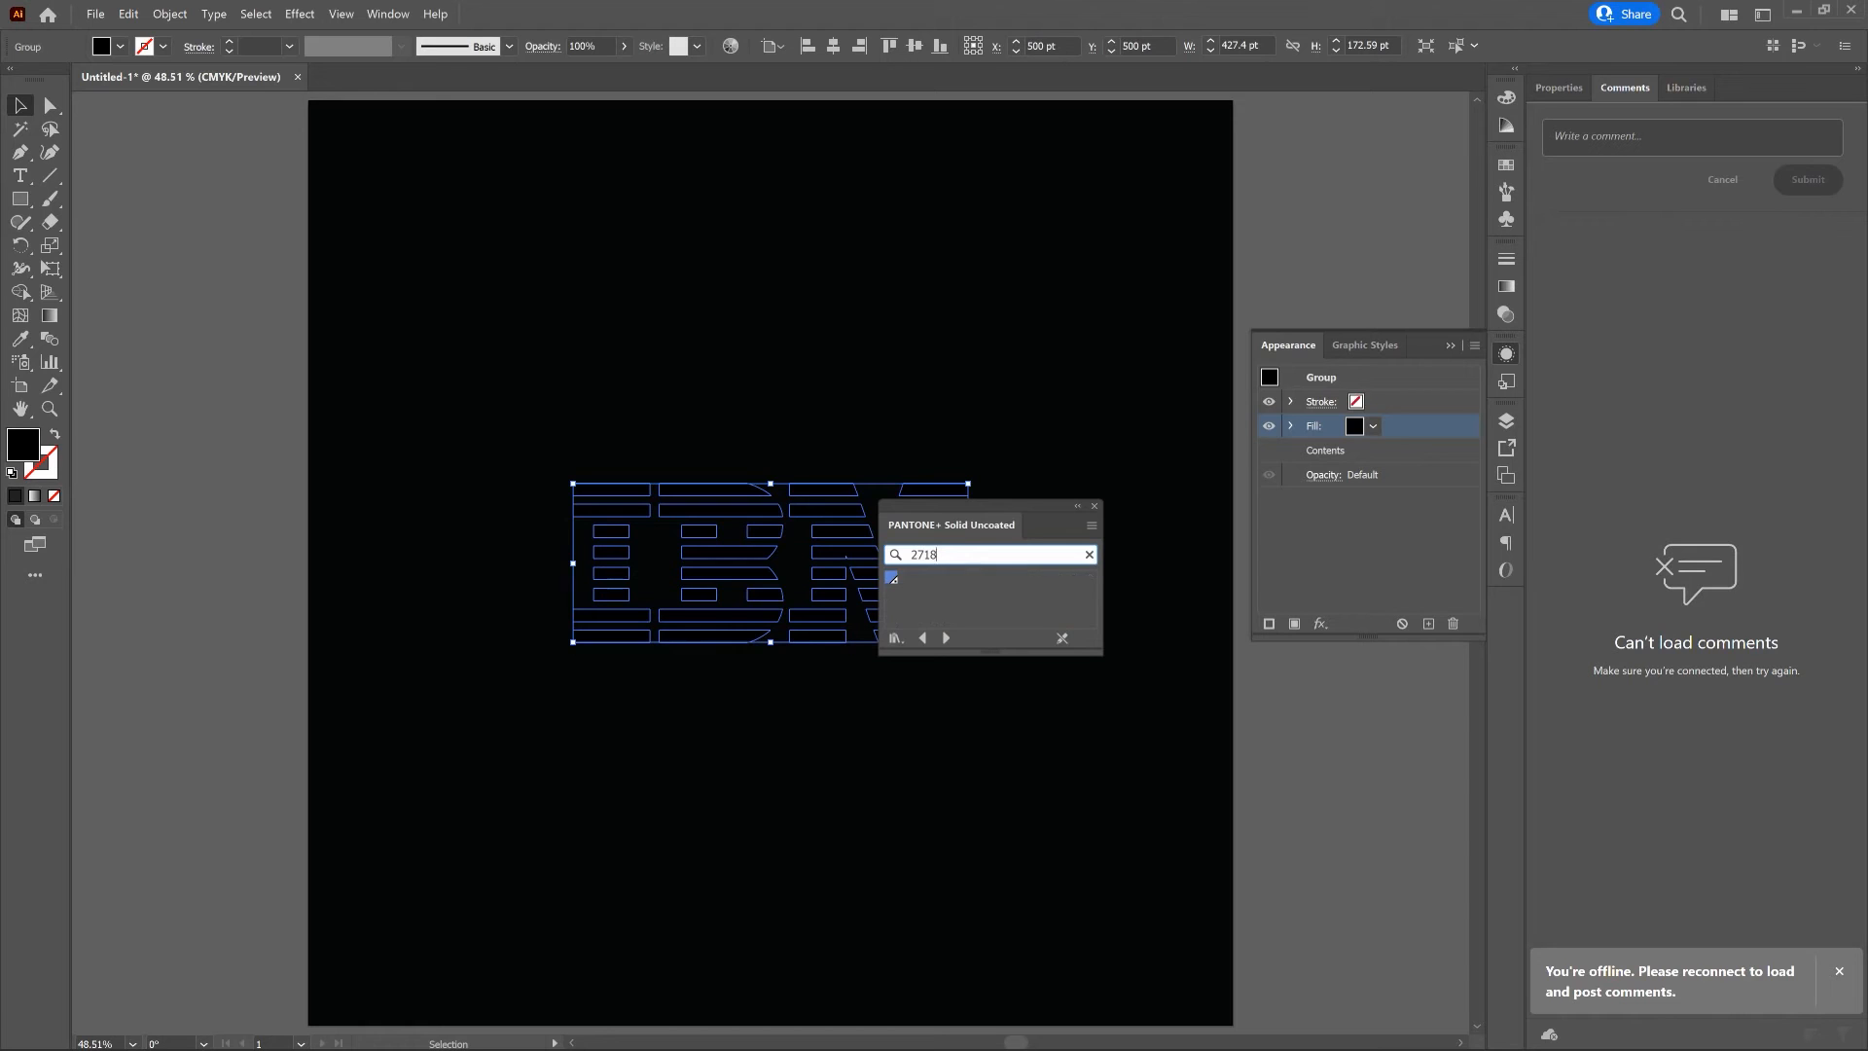
click(891, 577)
click(891, 577)
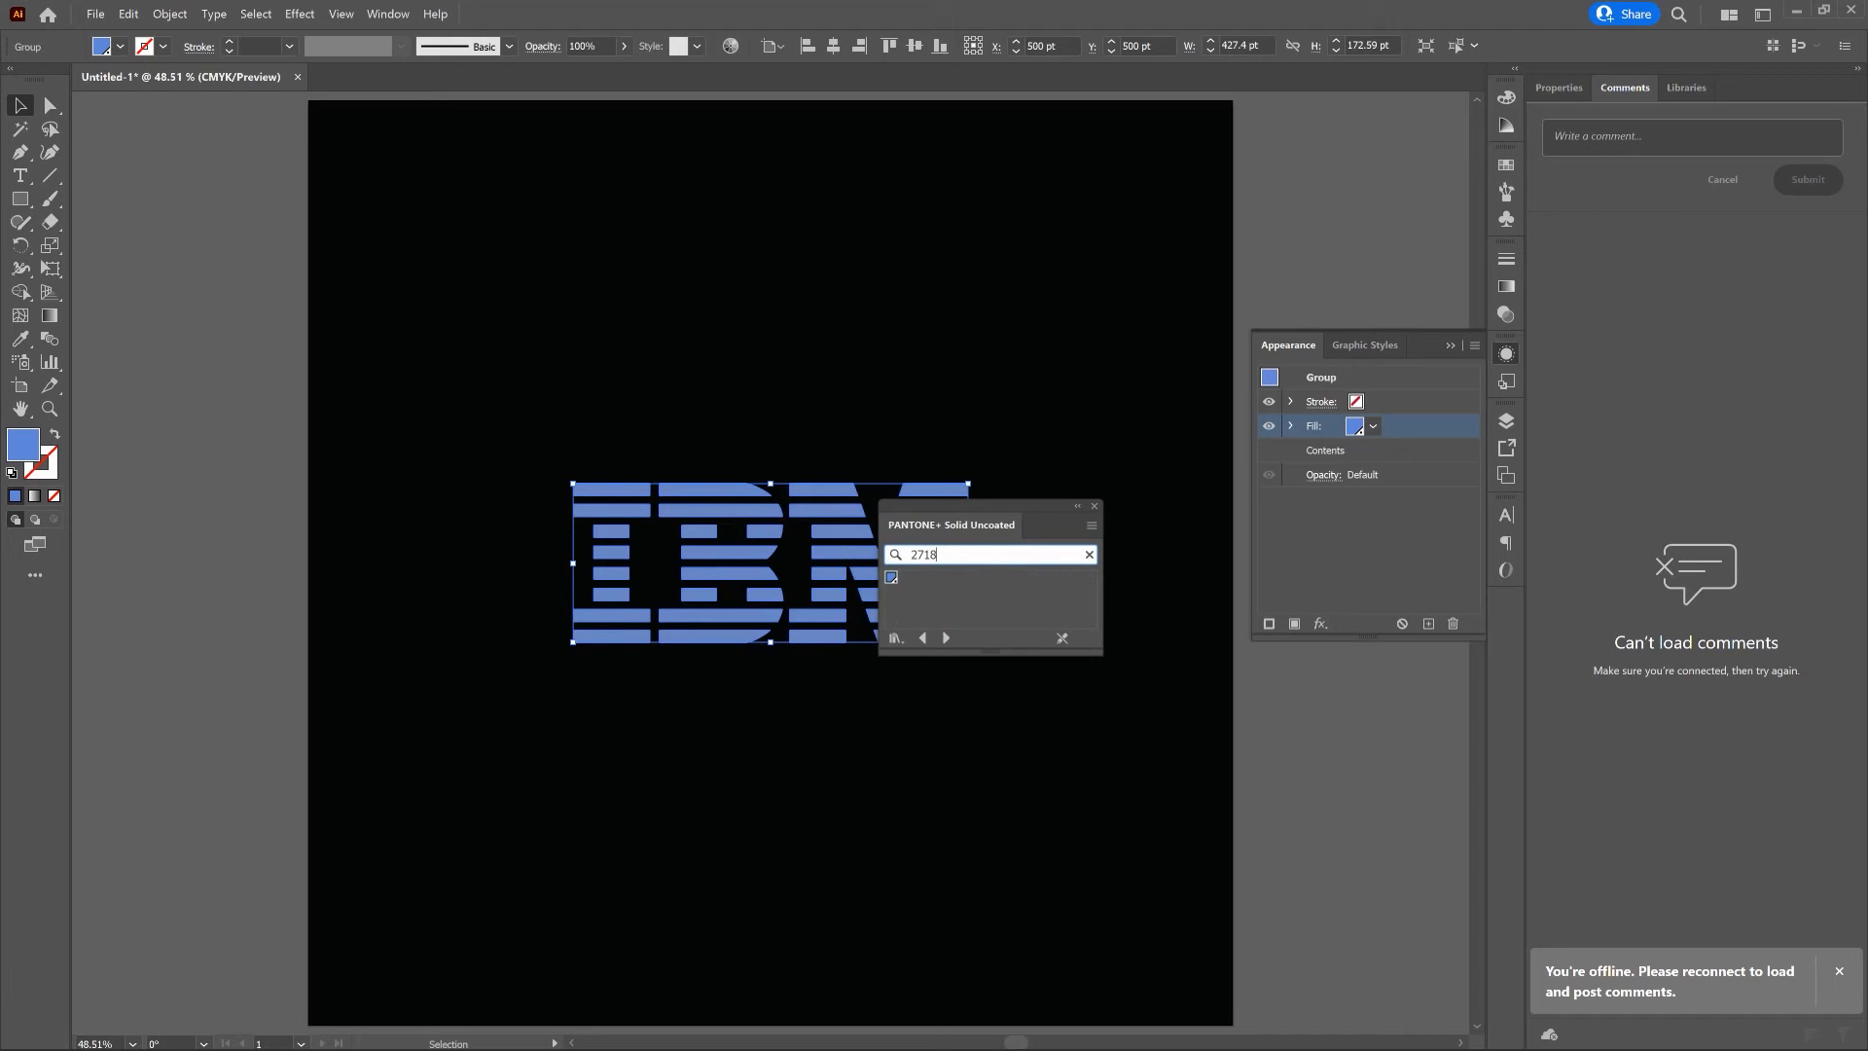
click(1096, 509)
click(1113, 517)
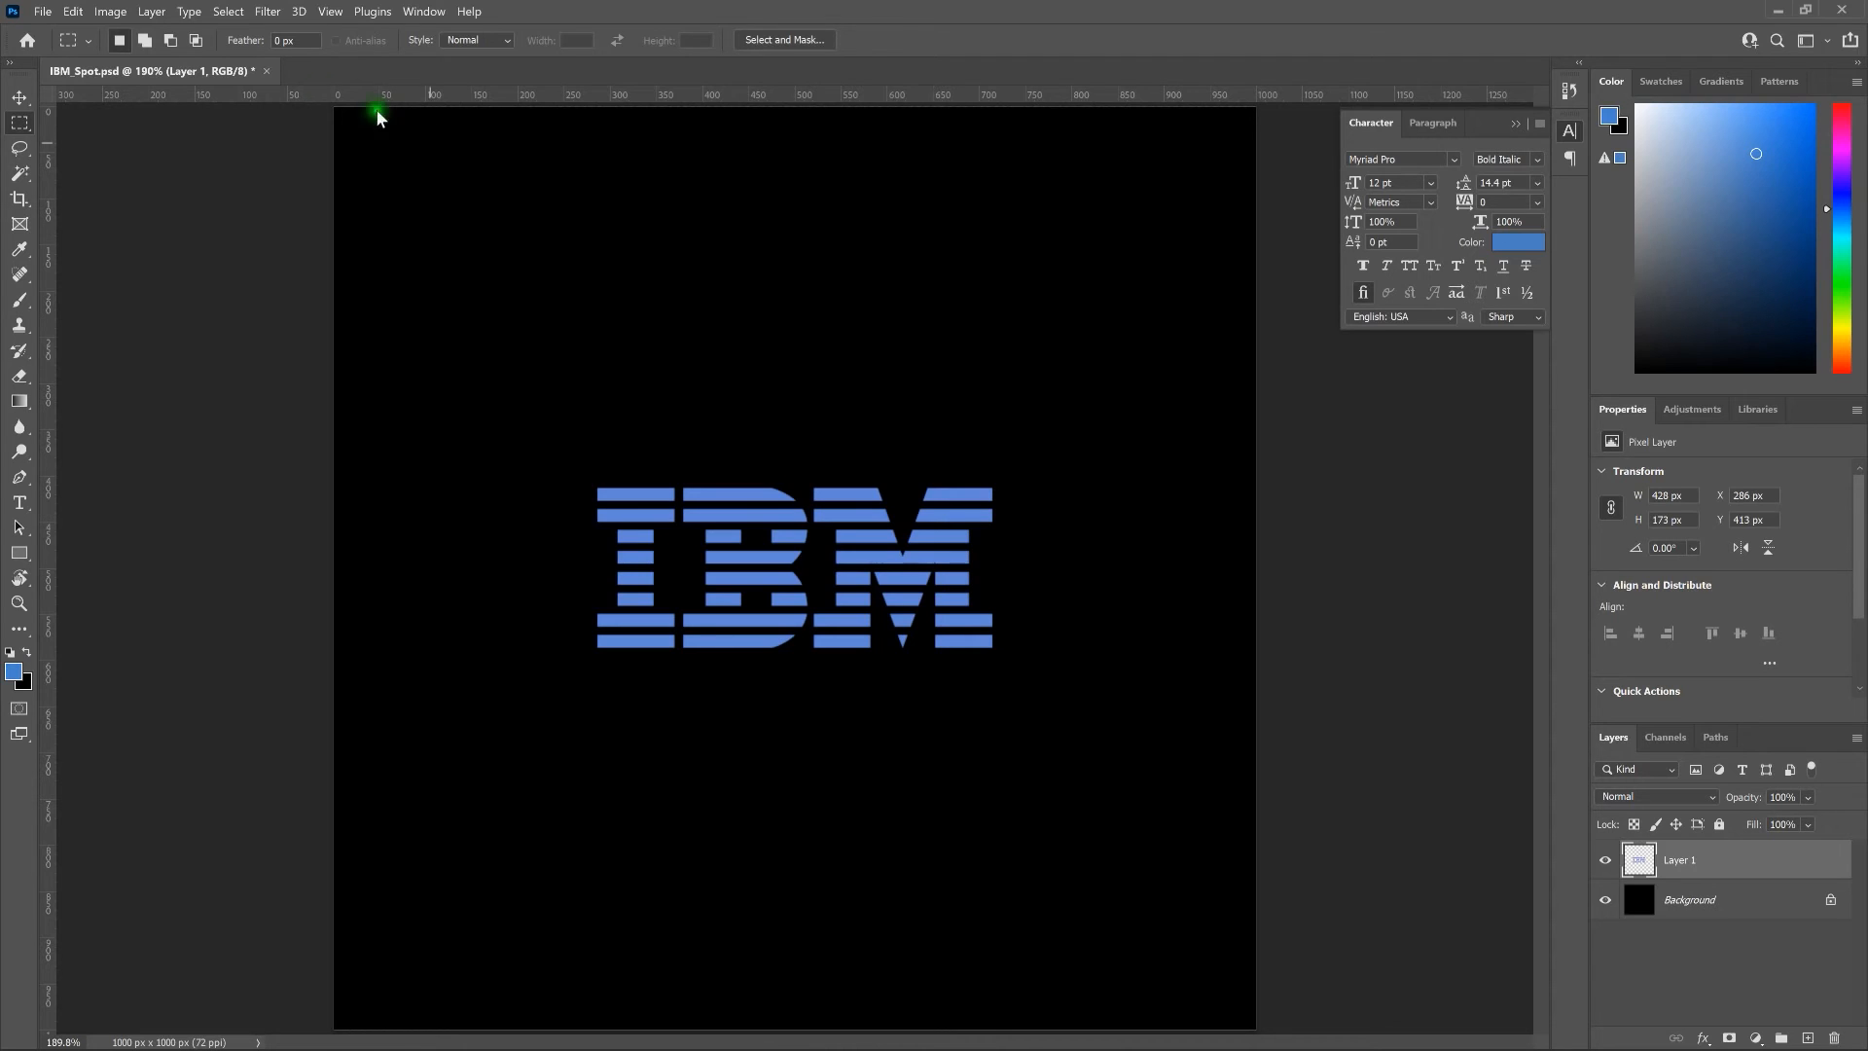
Step: In Photoshop, convert IBM_Spot.psd to CMYK Color without flattening its layers
click(122, 17)
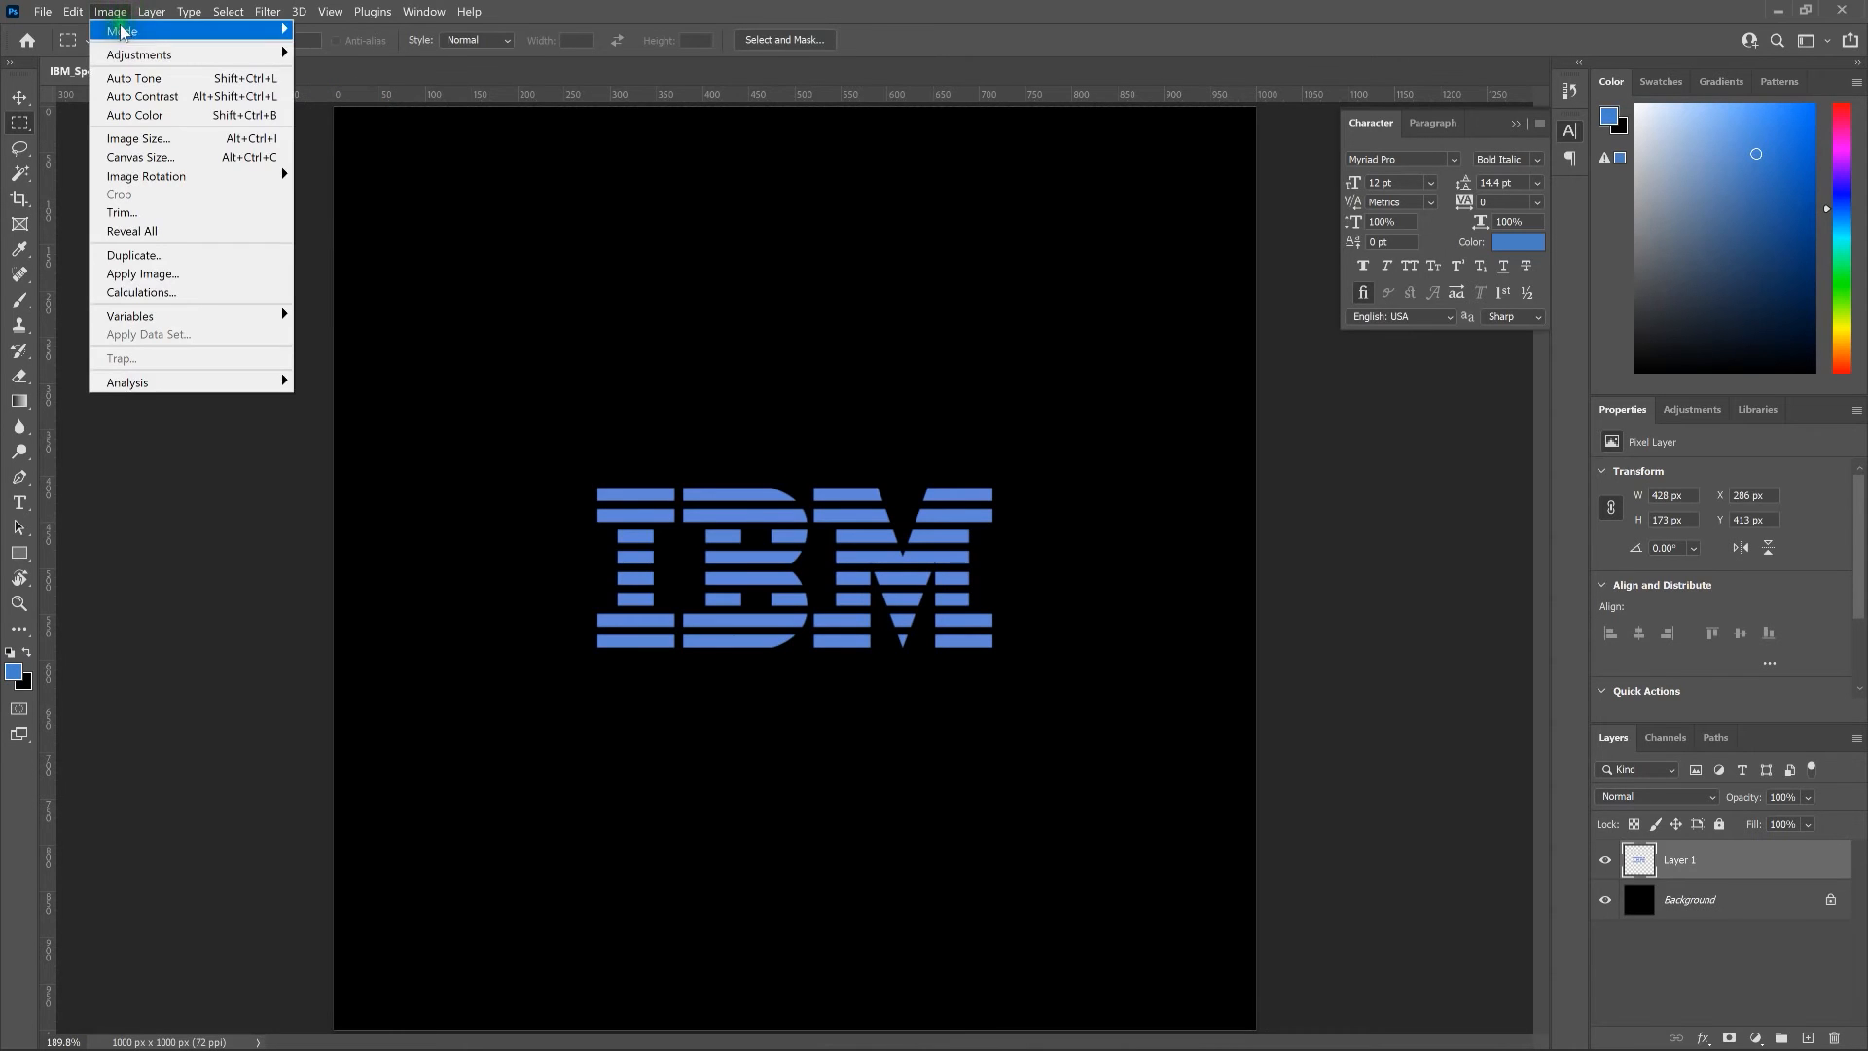
mouse_move(156, 31)
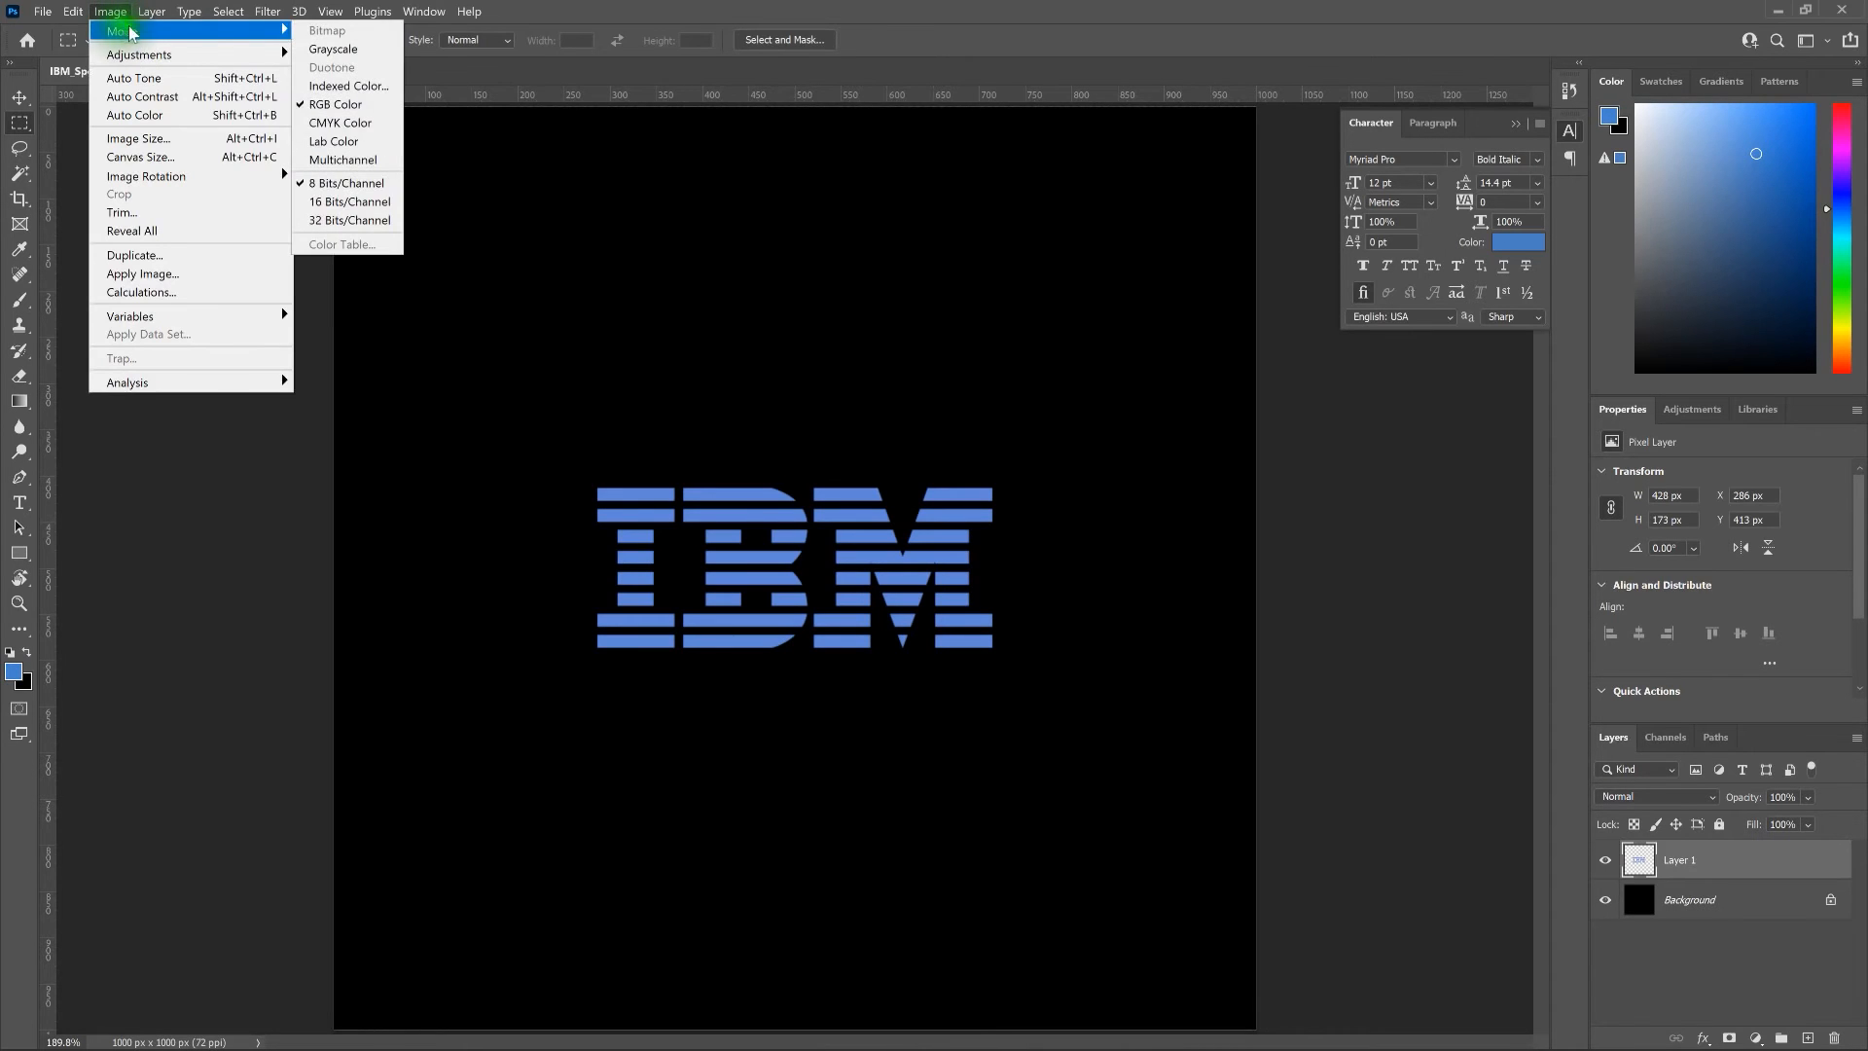
click(378, 122)
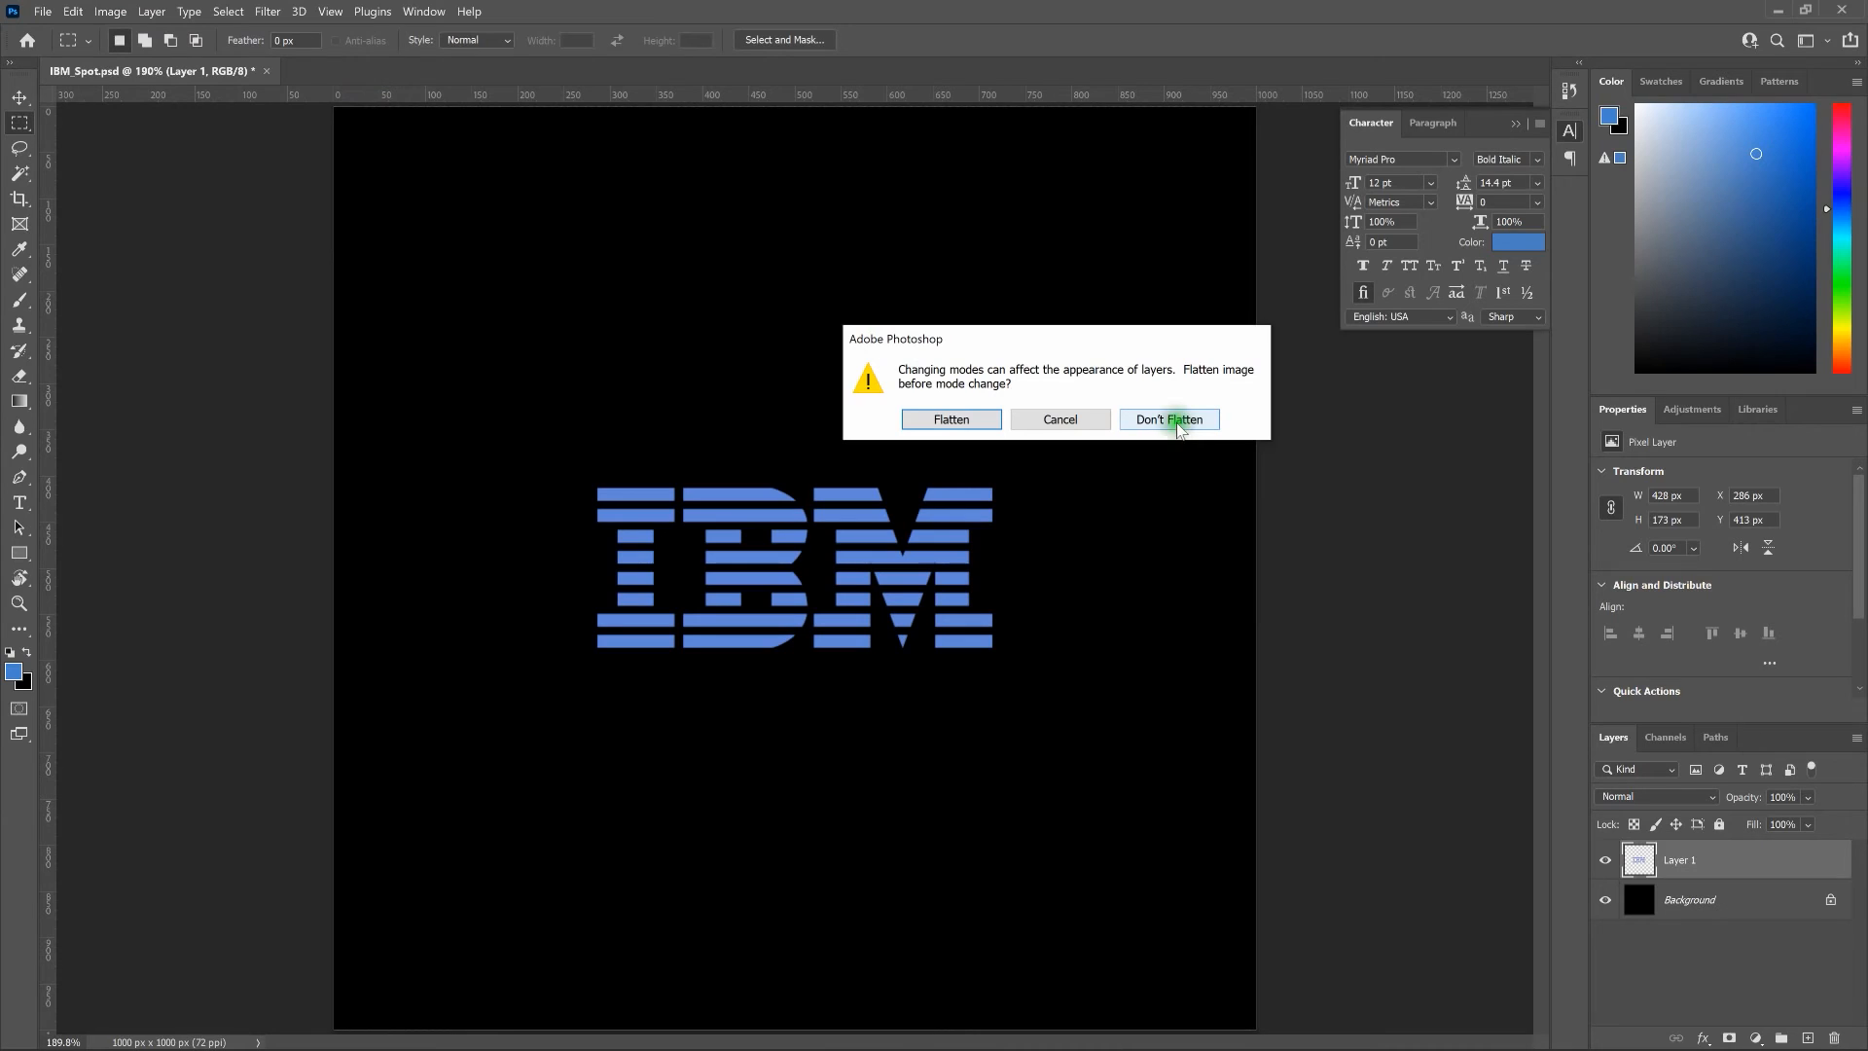
click(1179, 429)
click(1012, 450)
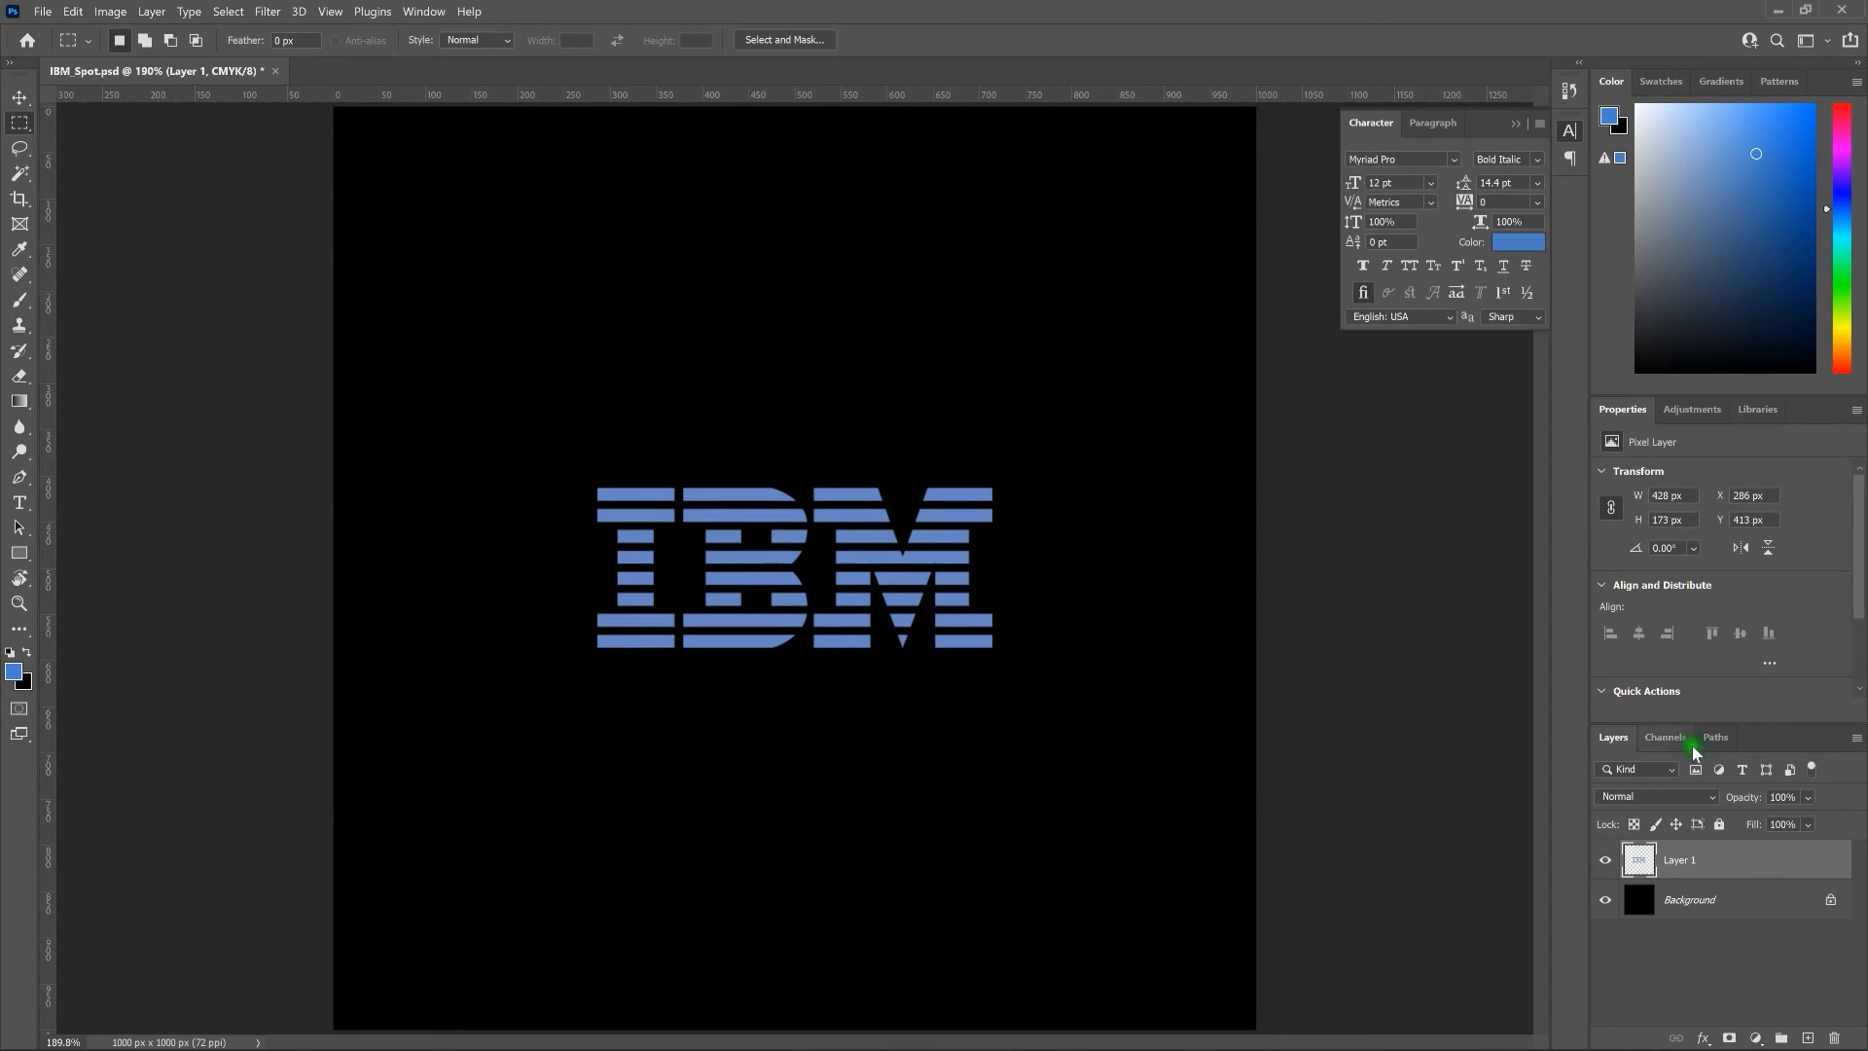
Step: Show the image's channels and select only the pixels of the IBM lettering
click(1666, 737)
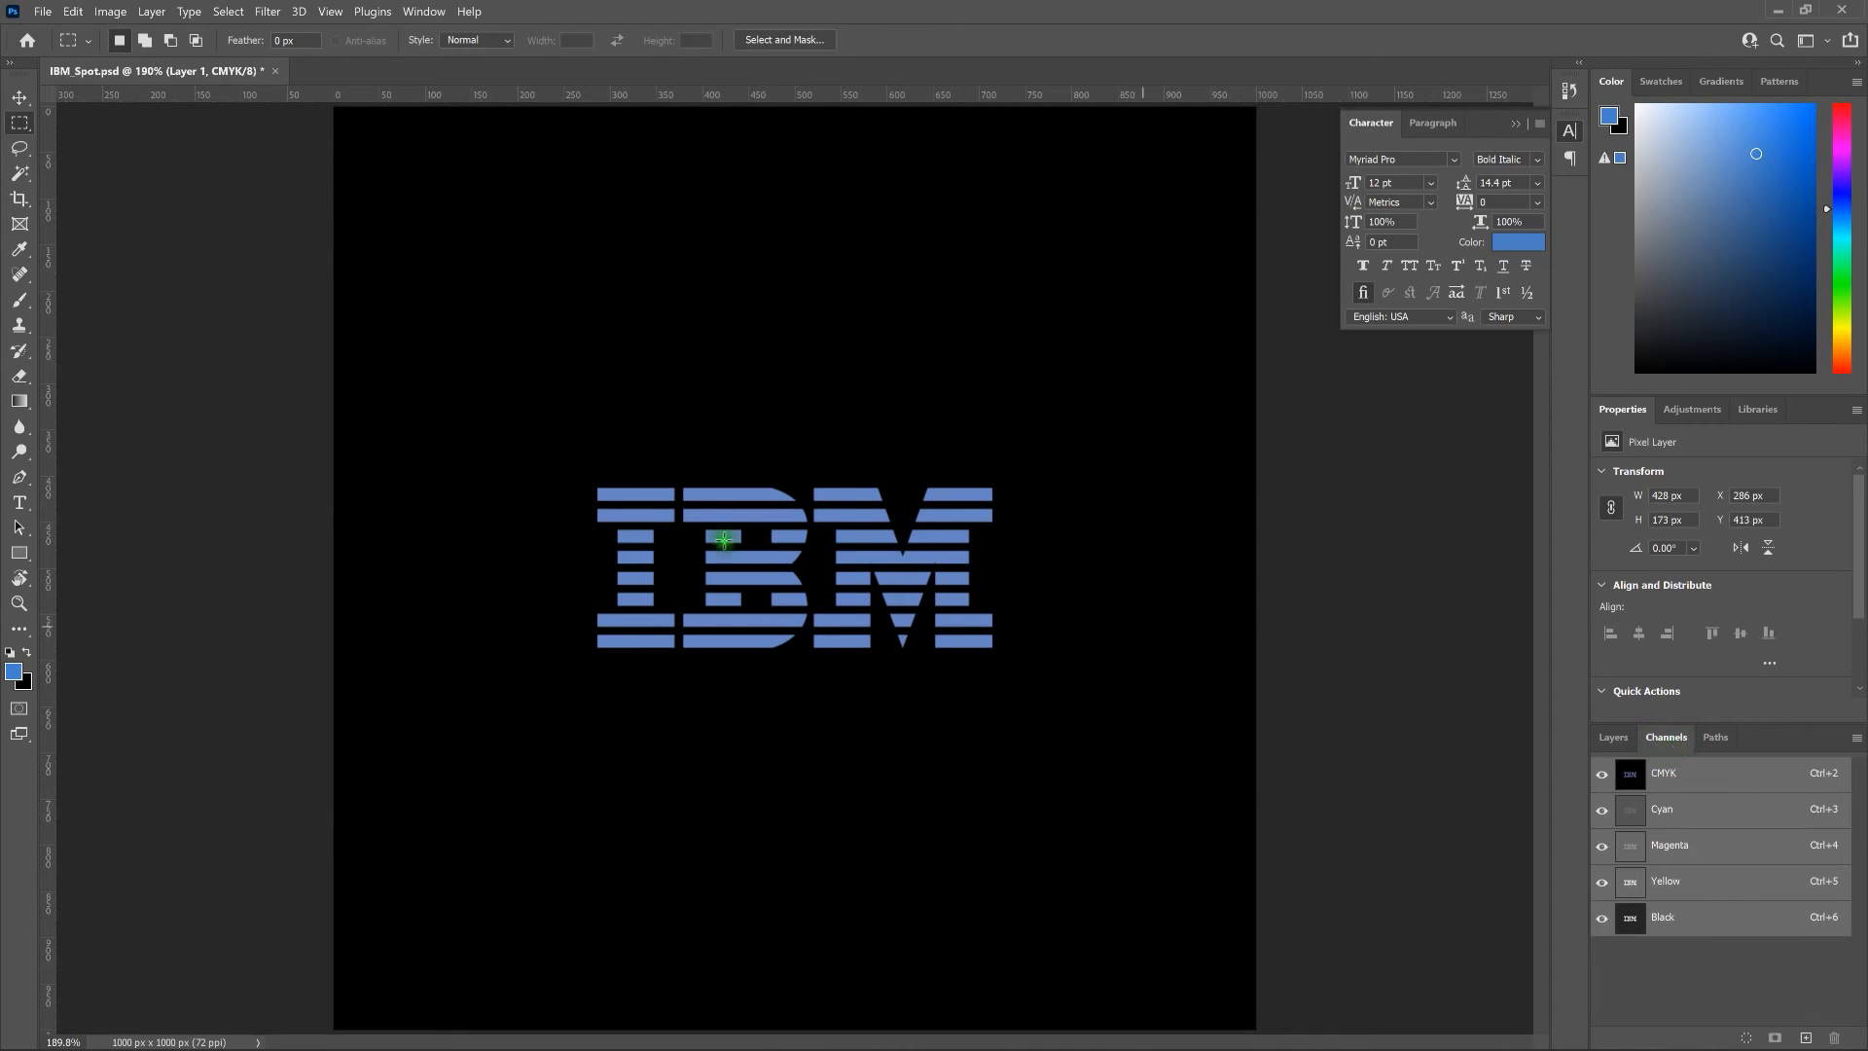
drag(554, 457, 1070, 682)
key(ctrl+Up)
key(ctrl+Down)
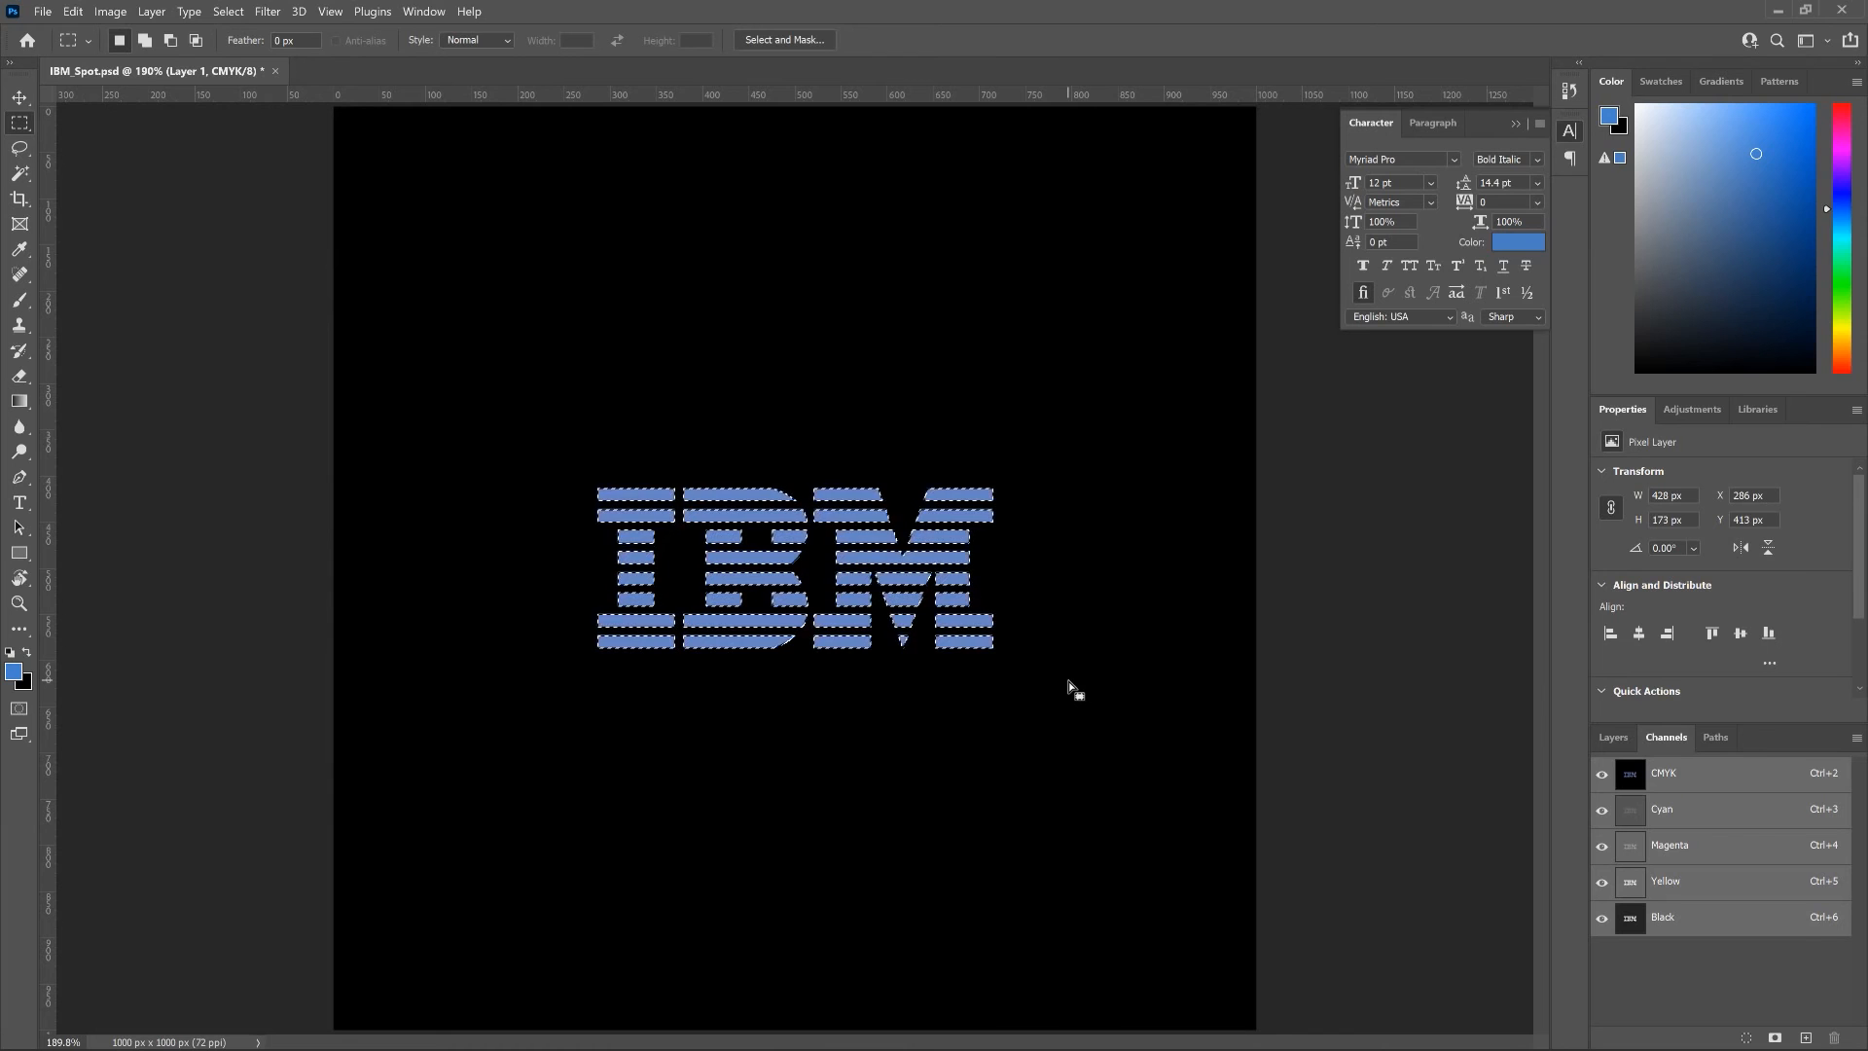
Step: Create a new spot channel from the lettering selection and name it Pantone 2718U
click(1857, 738)
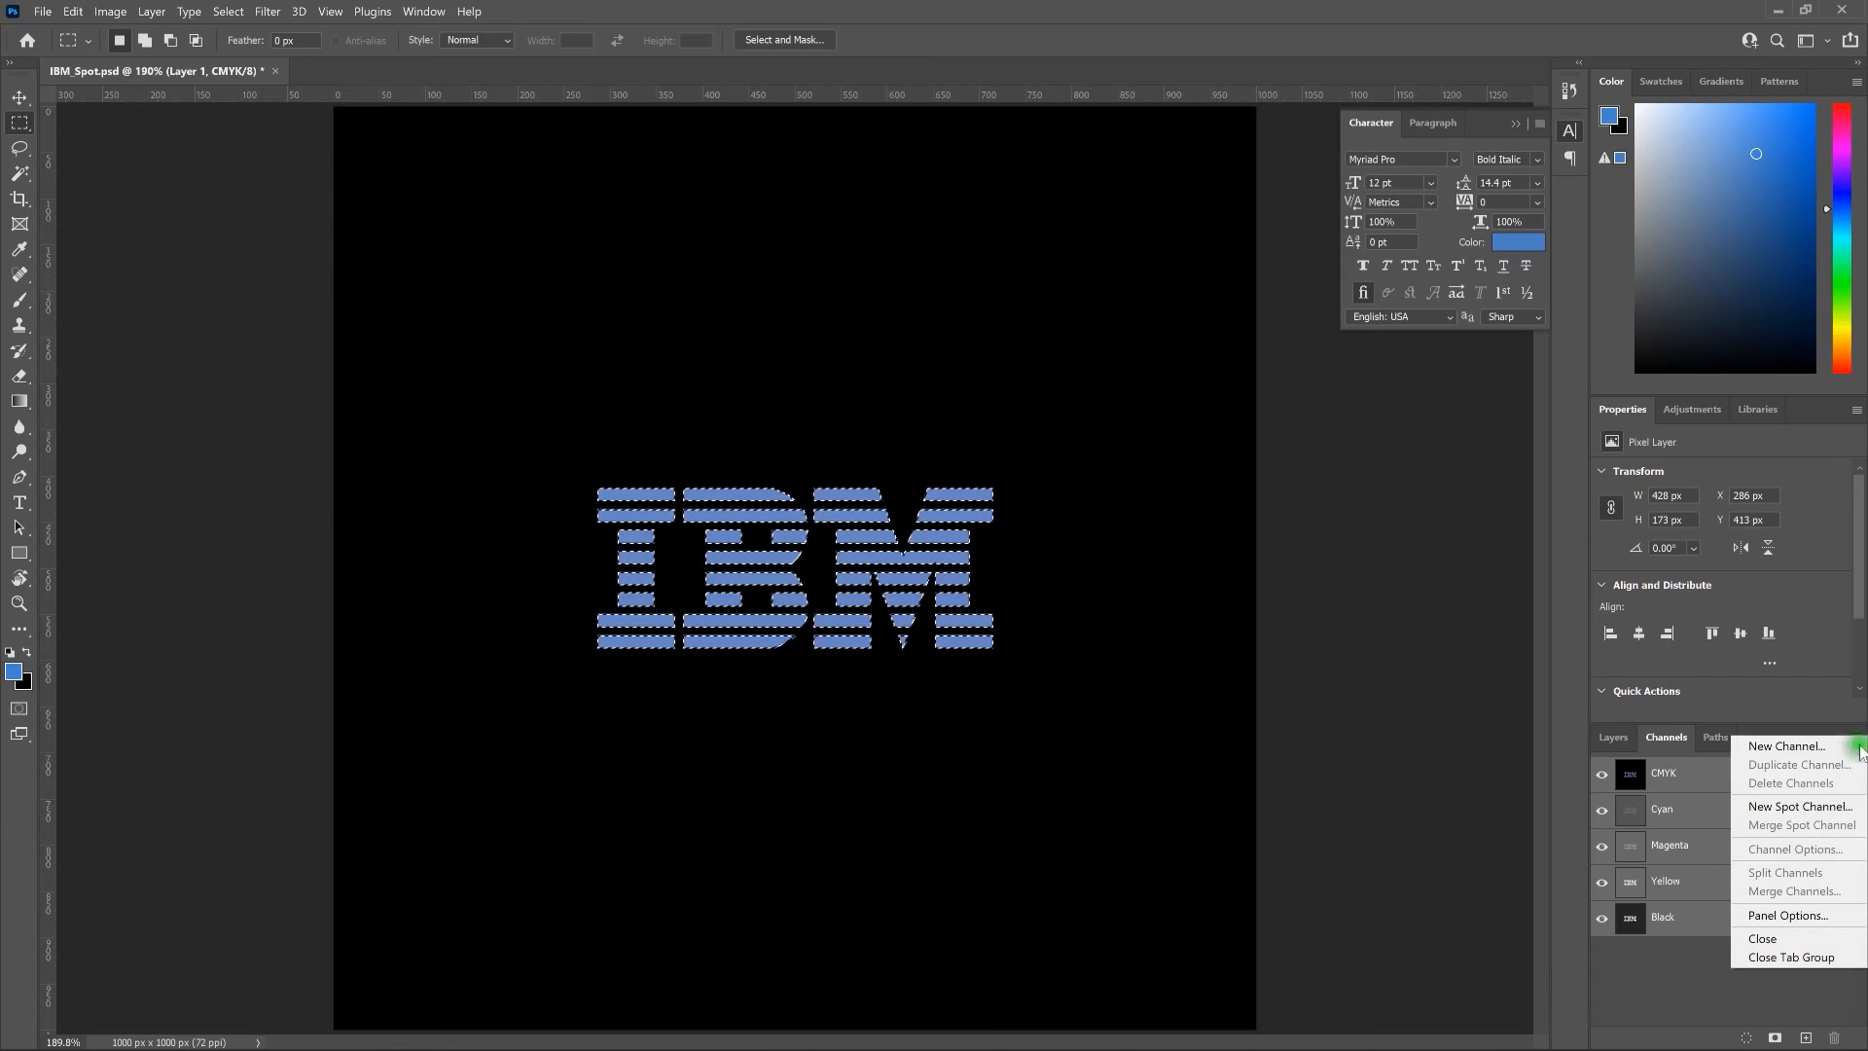
click(1848, 807)
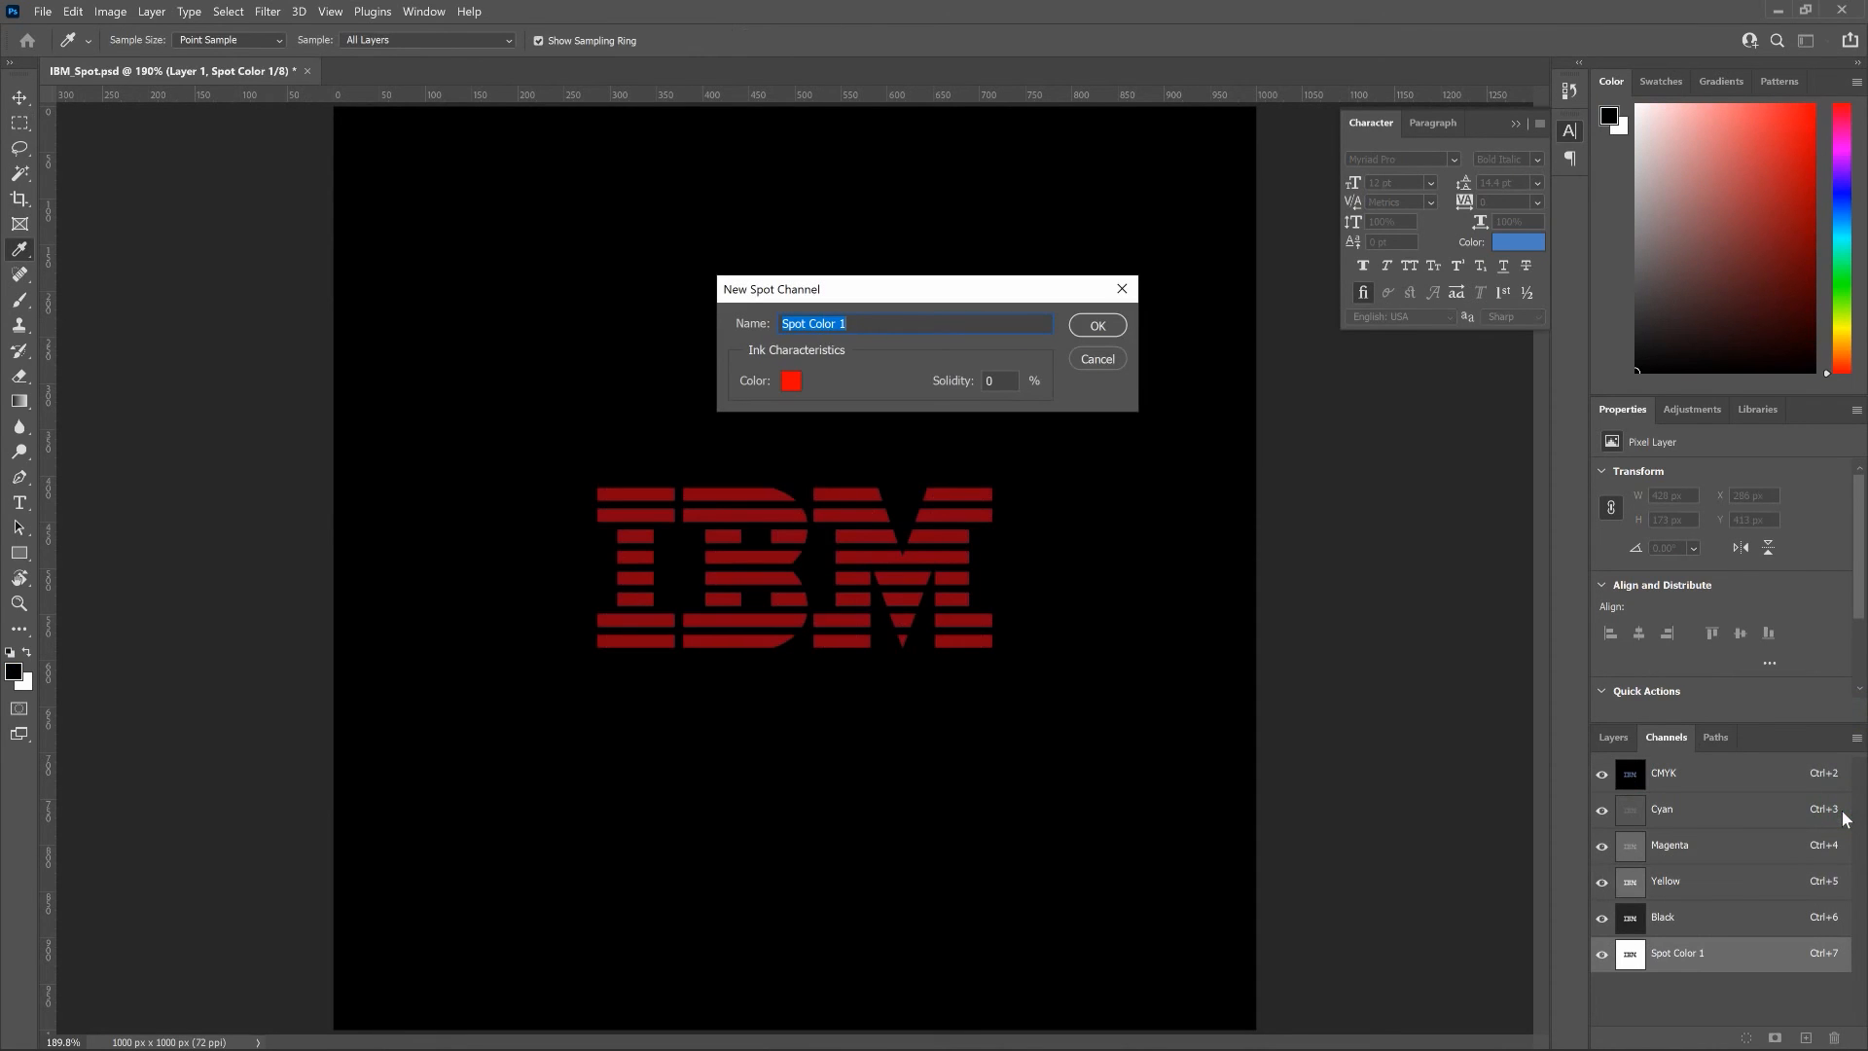
text(P)
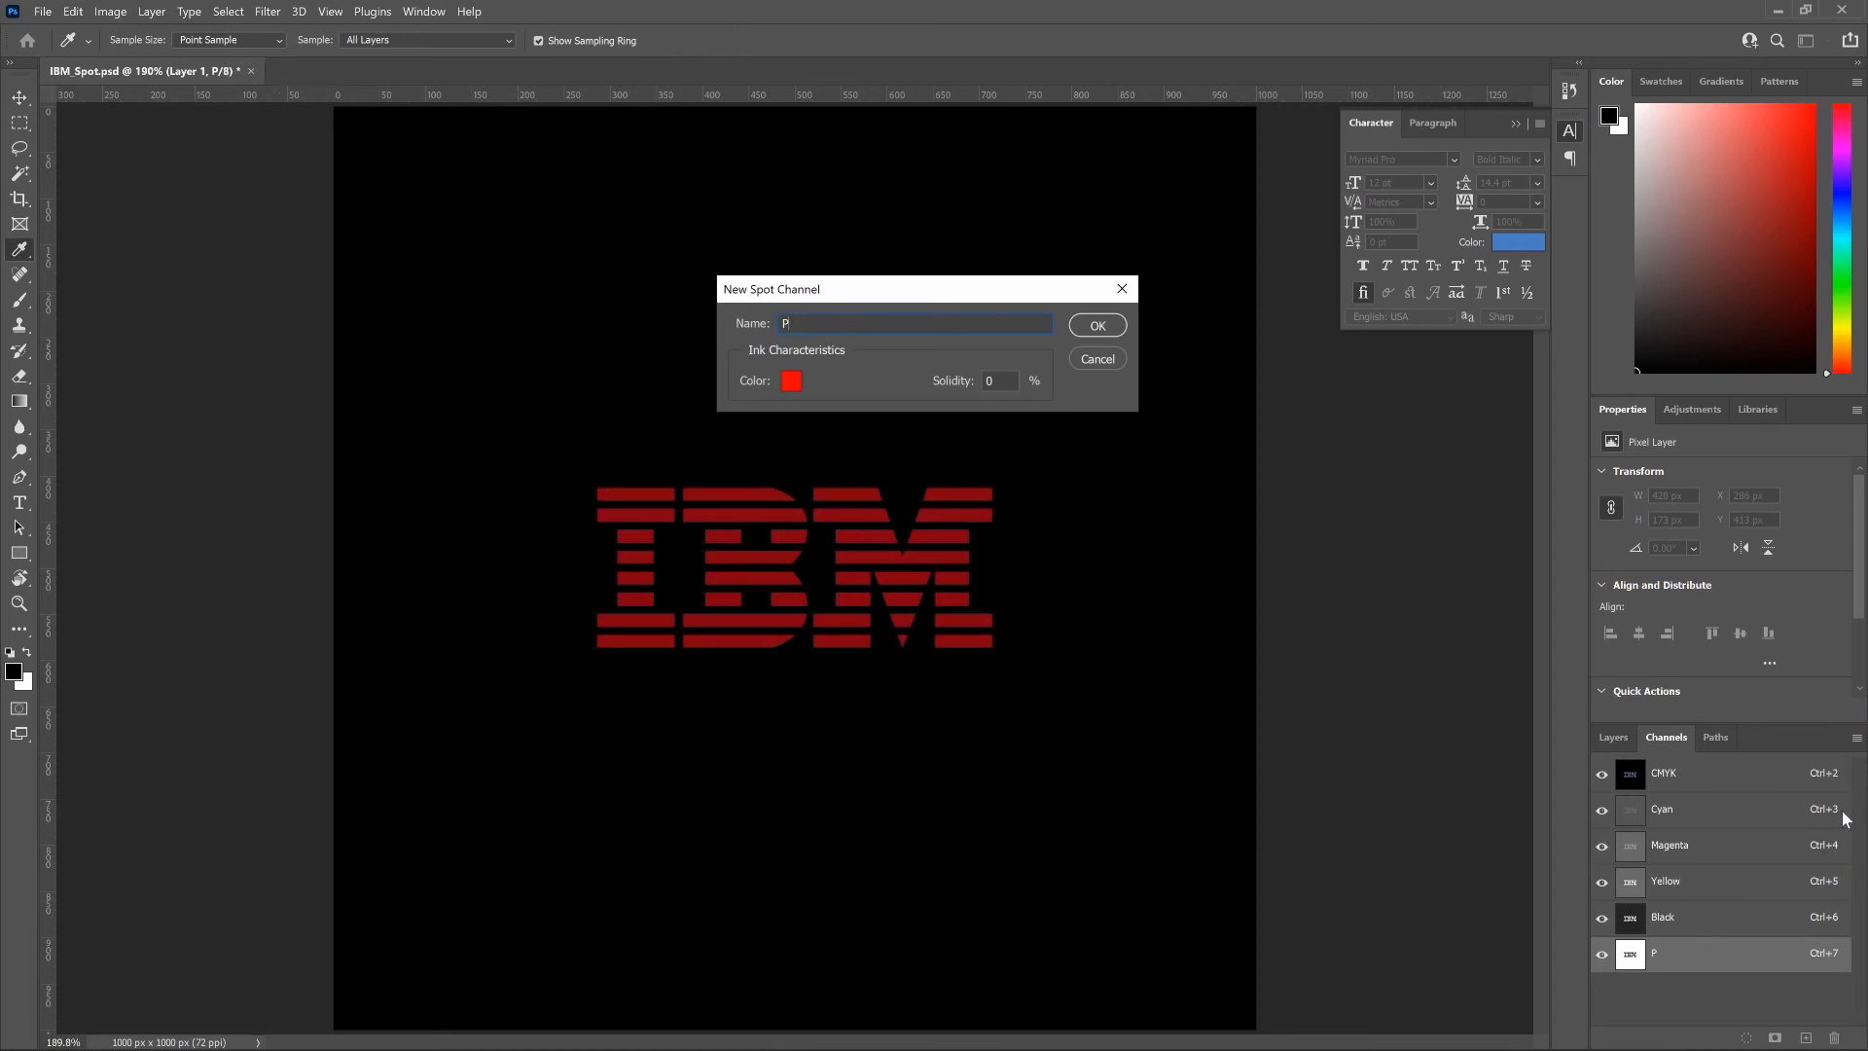
text(antone 2)
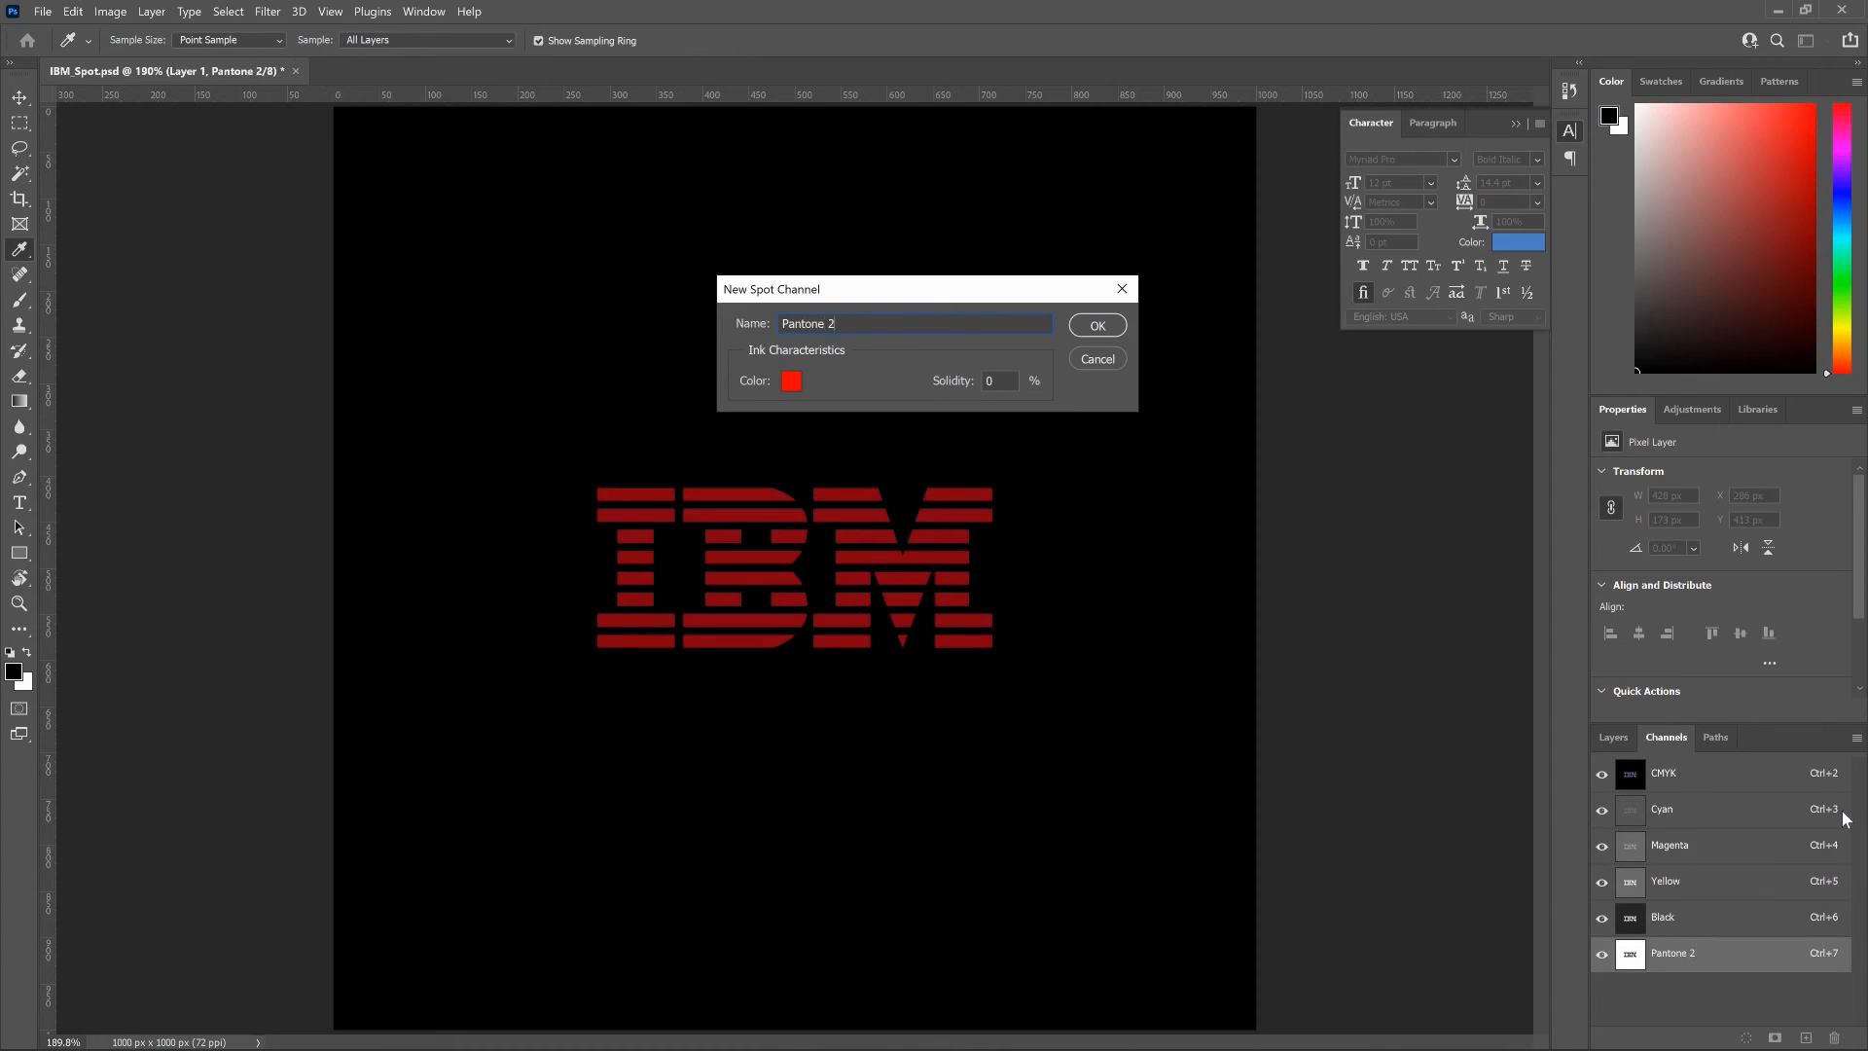
text(718U)
Step: Set the spot channel's ink color to PANTONE 2718 U from the PANTONE solid uncoated book and accept the new channel
click(792, 388)
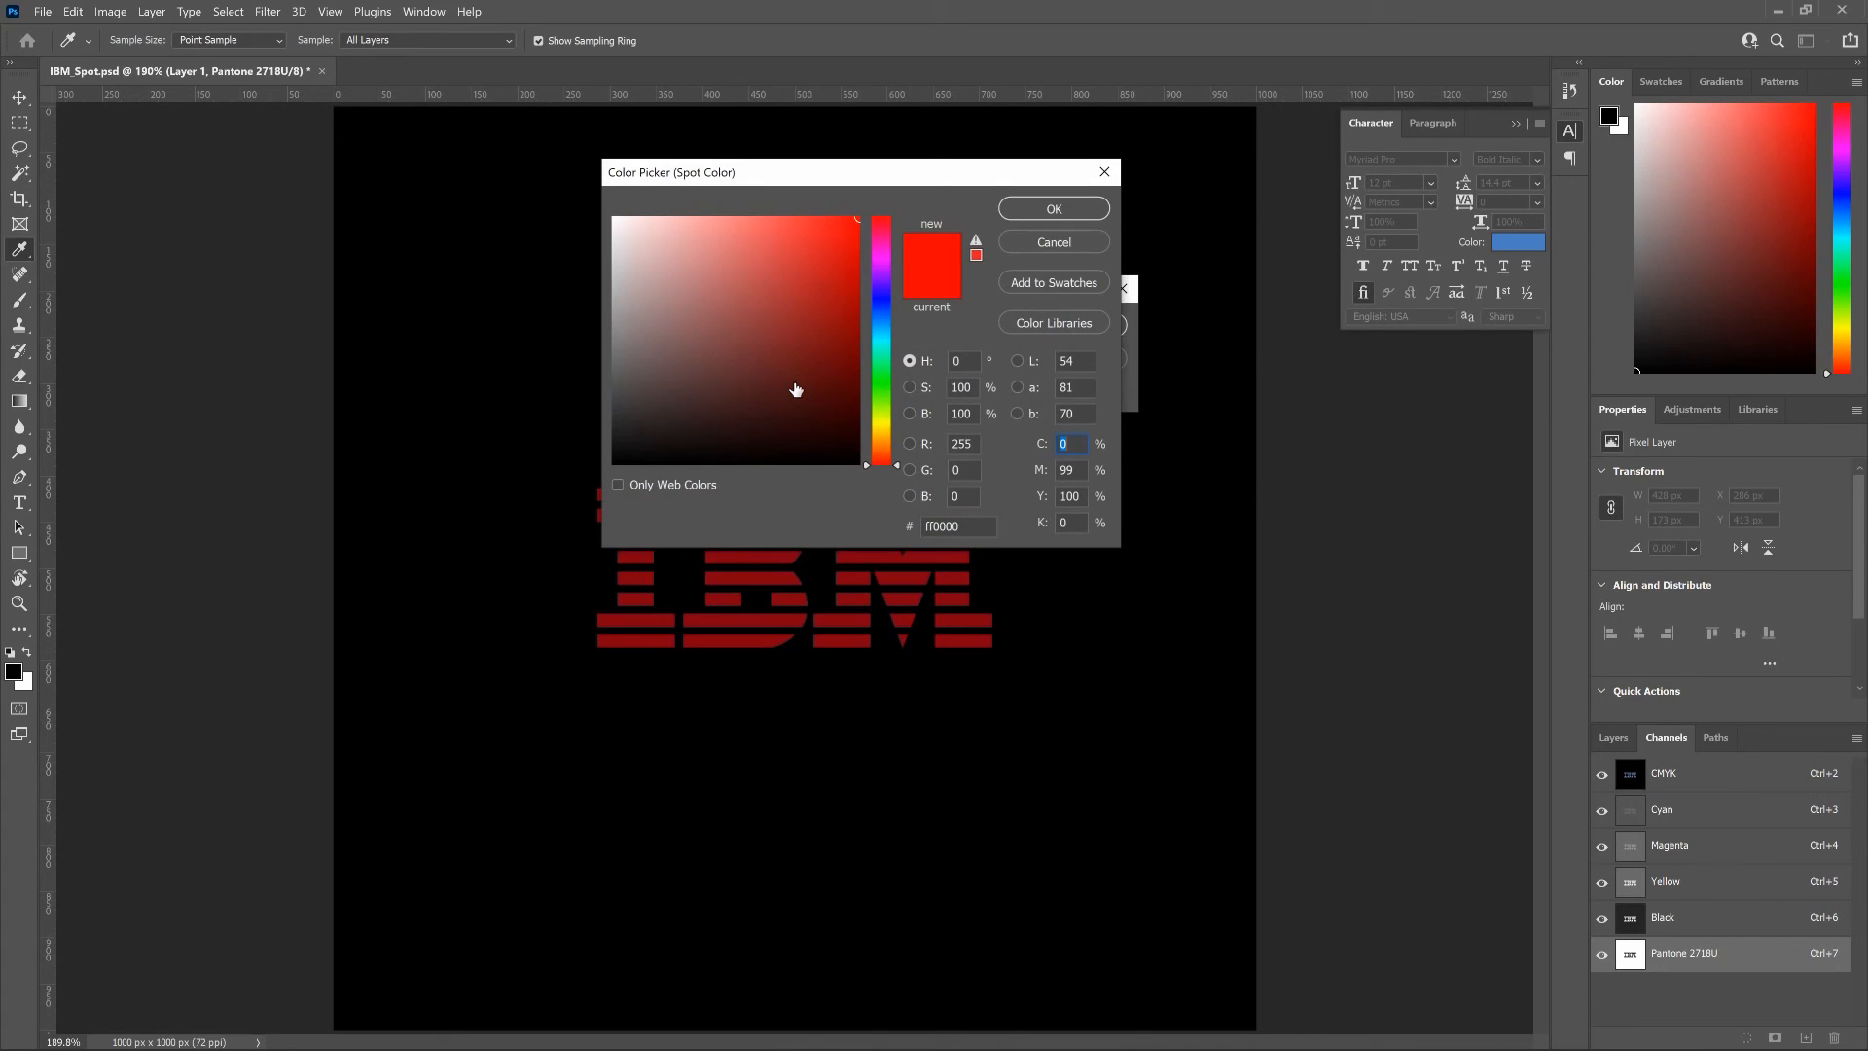
click(1049, 322)
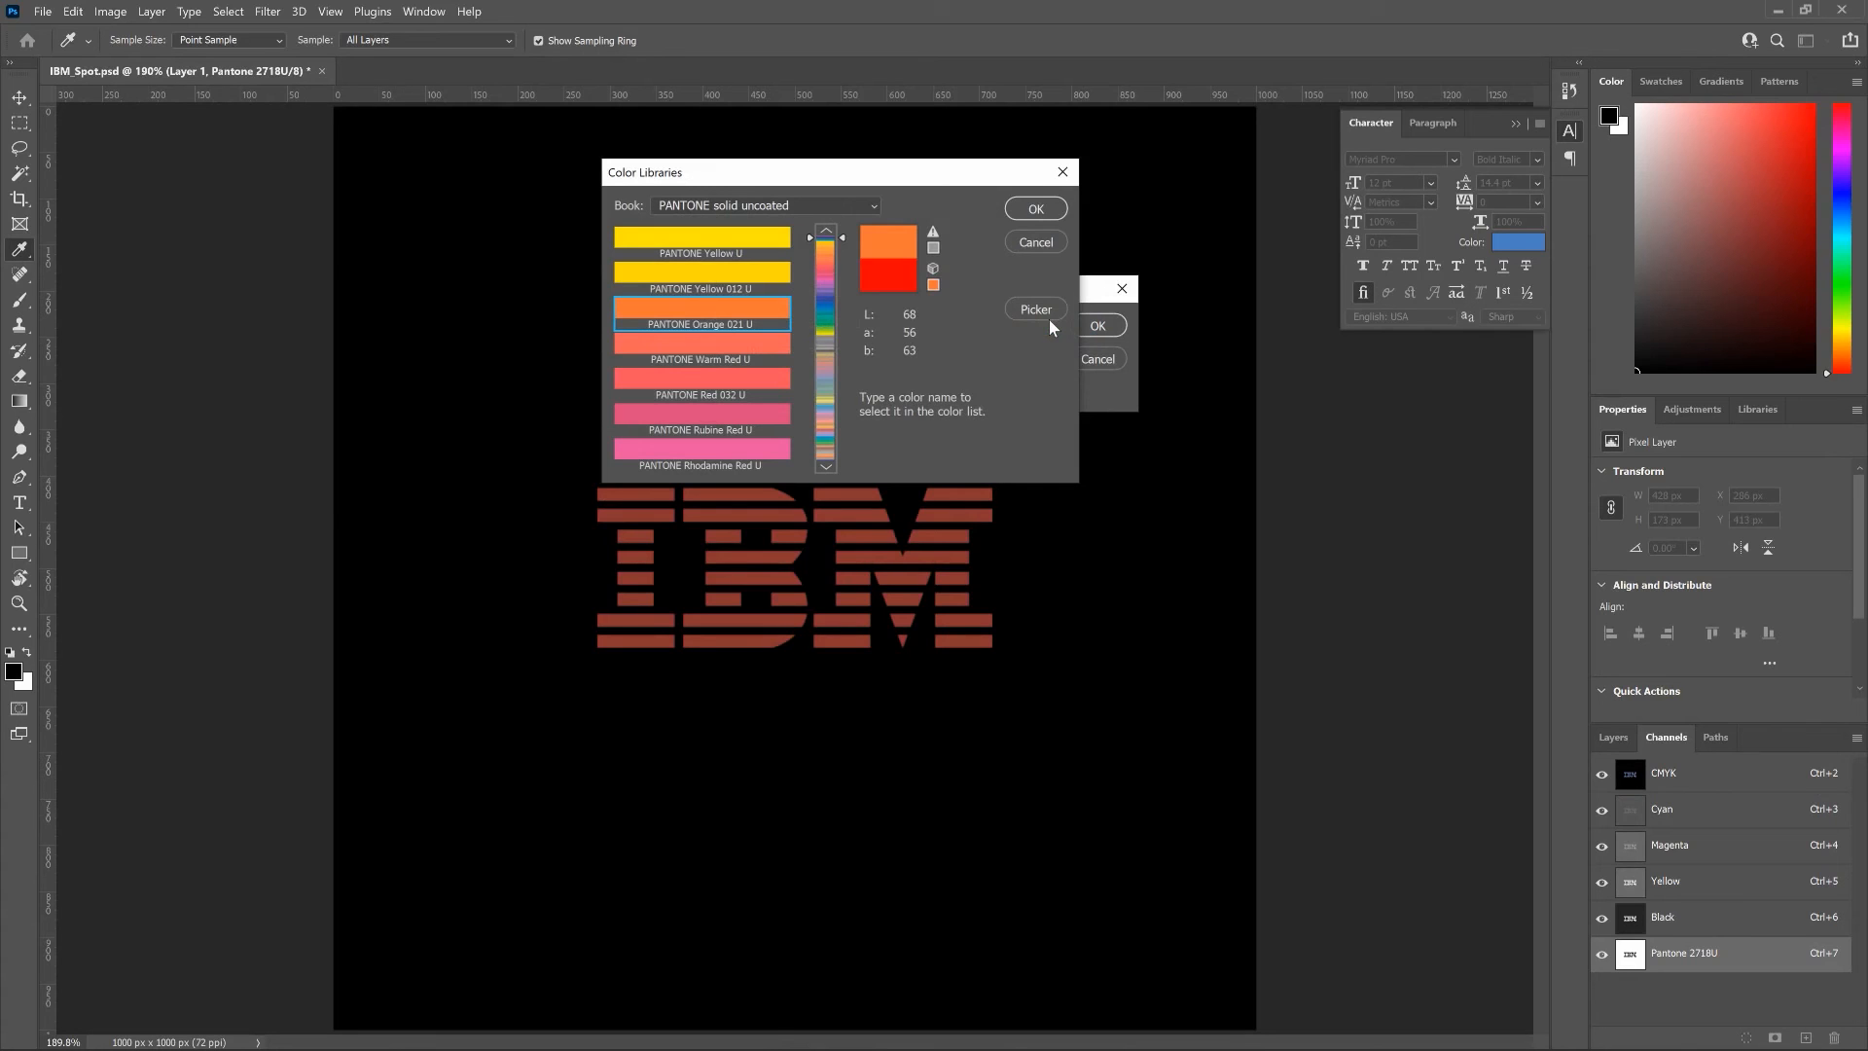
click(872, 199)
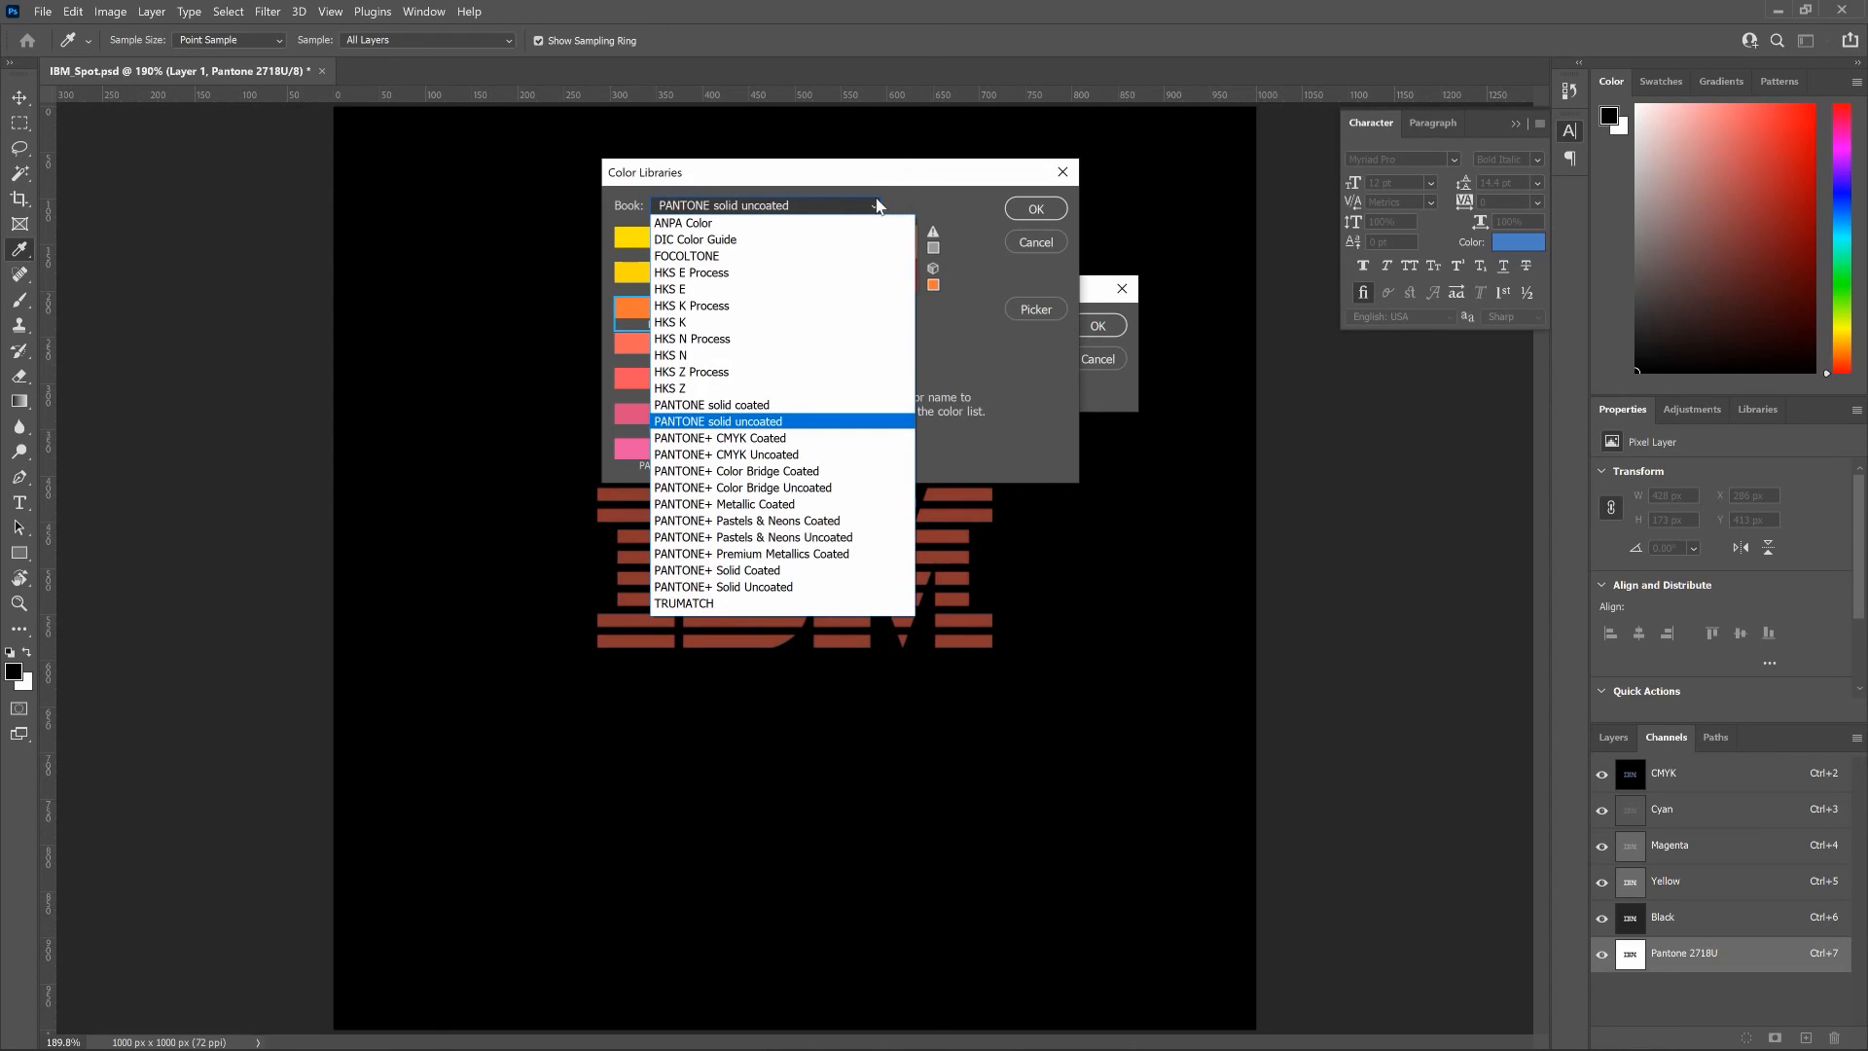
click(926, 190)
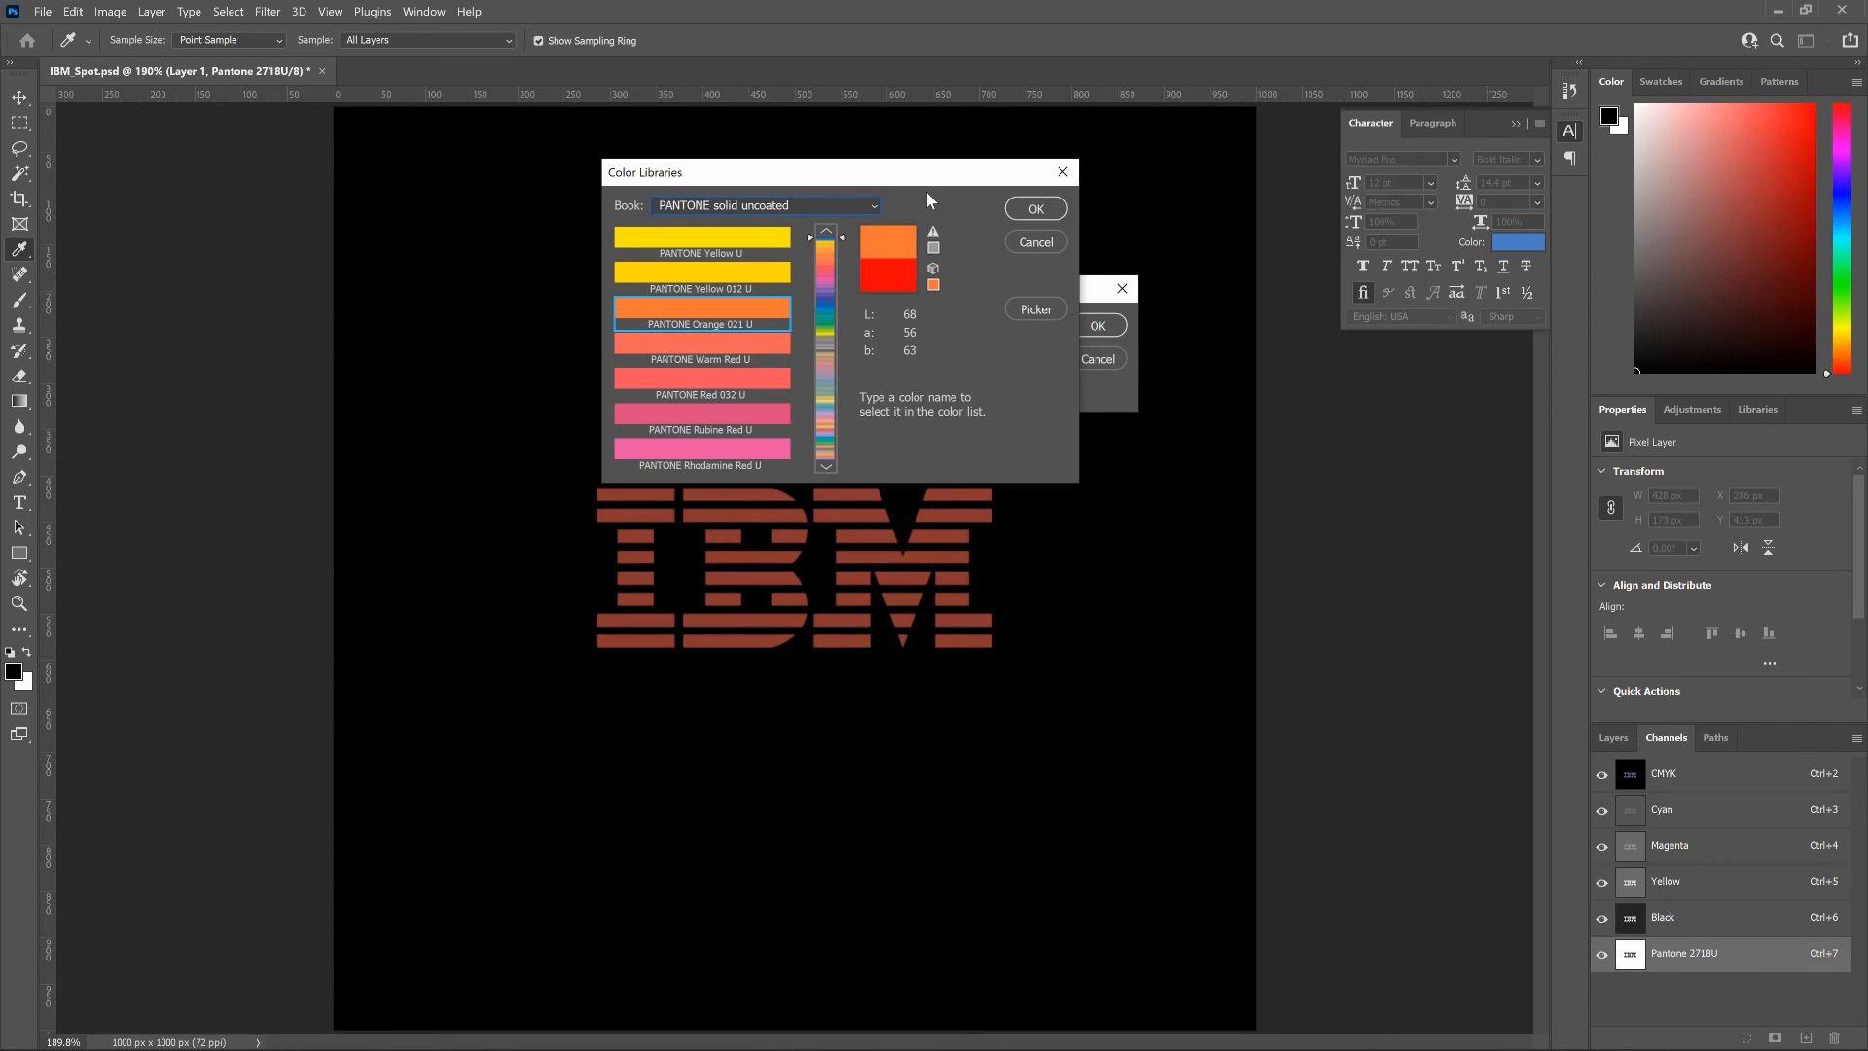
text(2718)
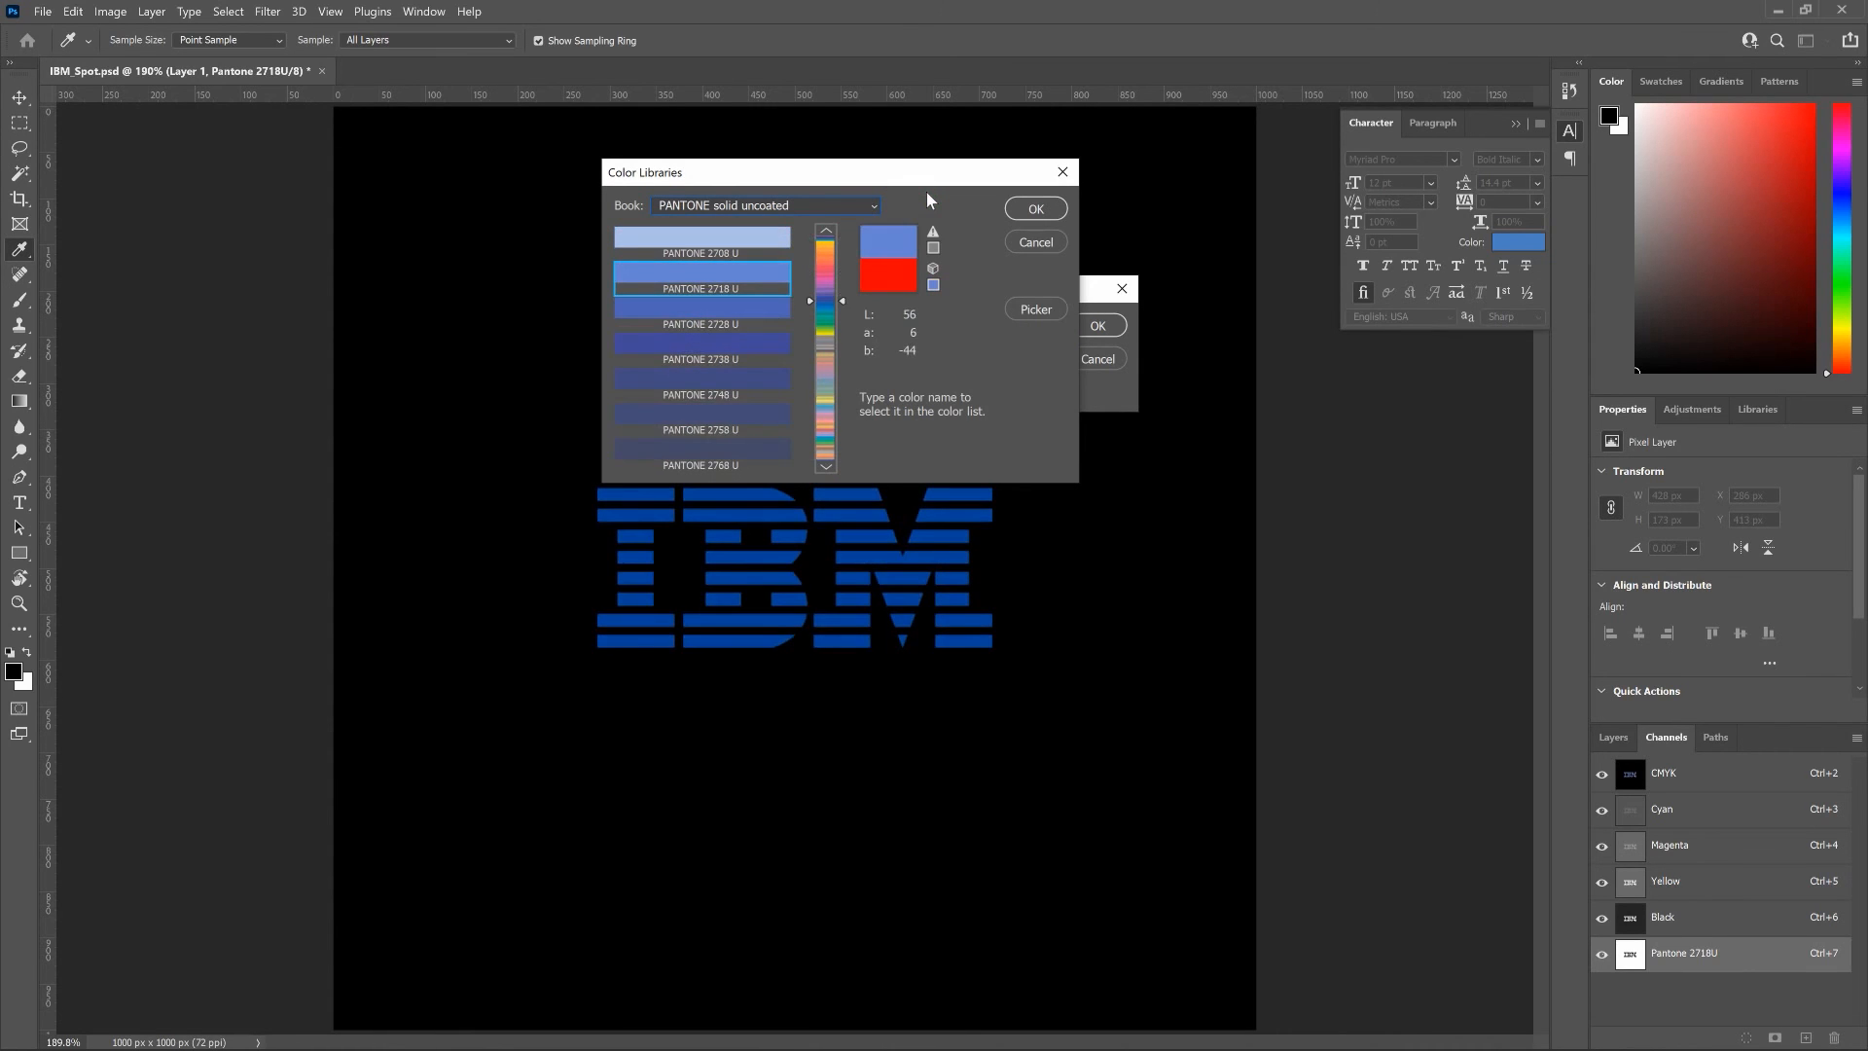
click(1037, 210)
click(1037, 209)
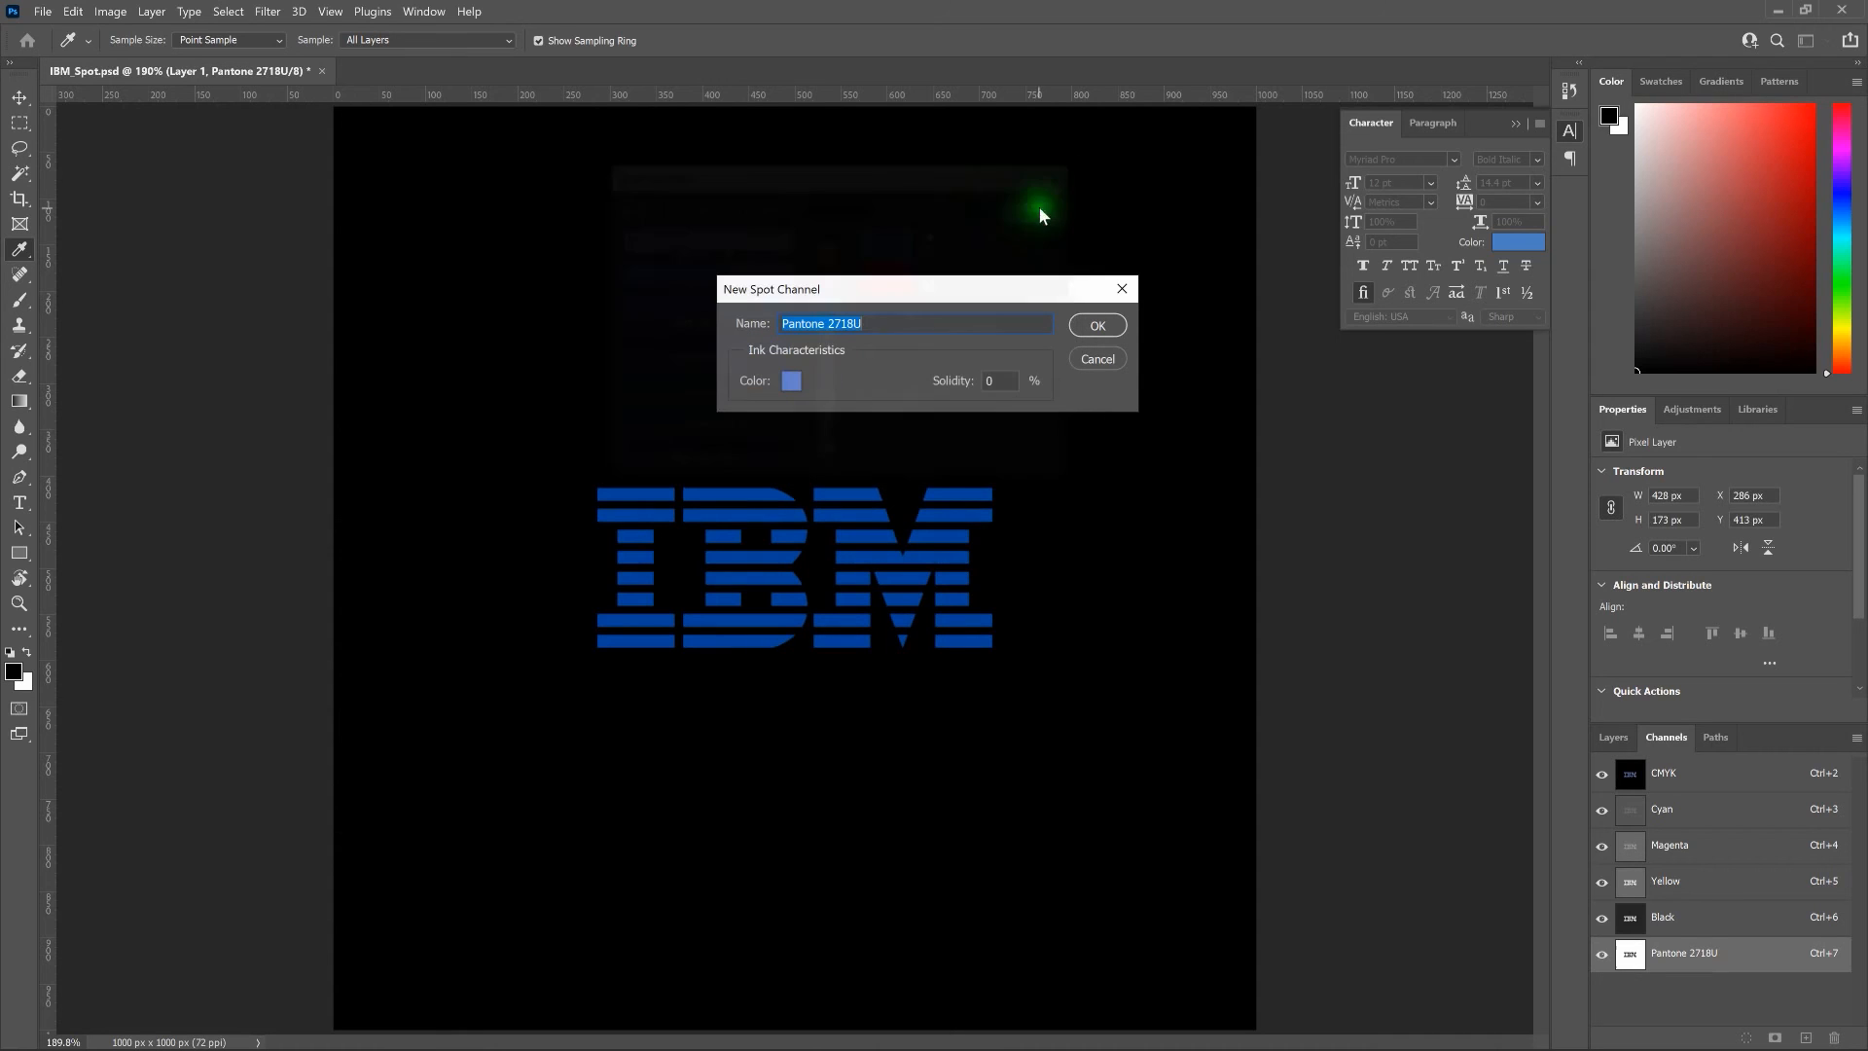
click(1091, 327)
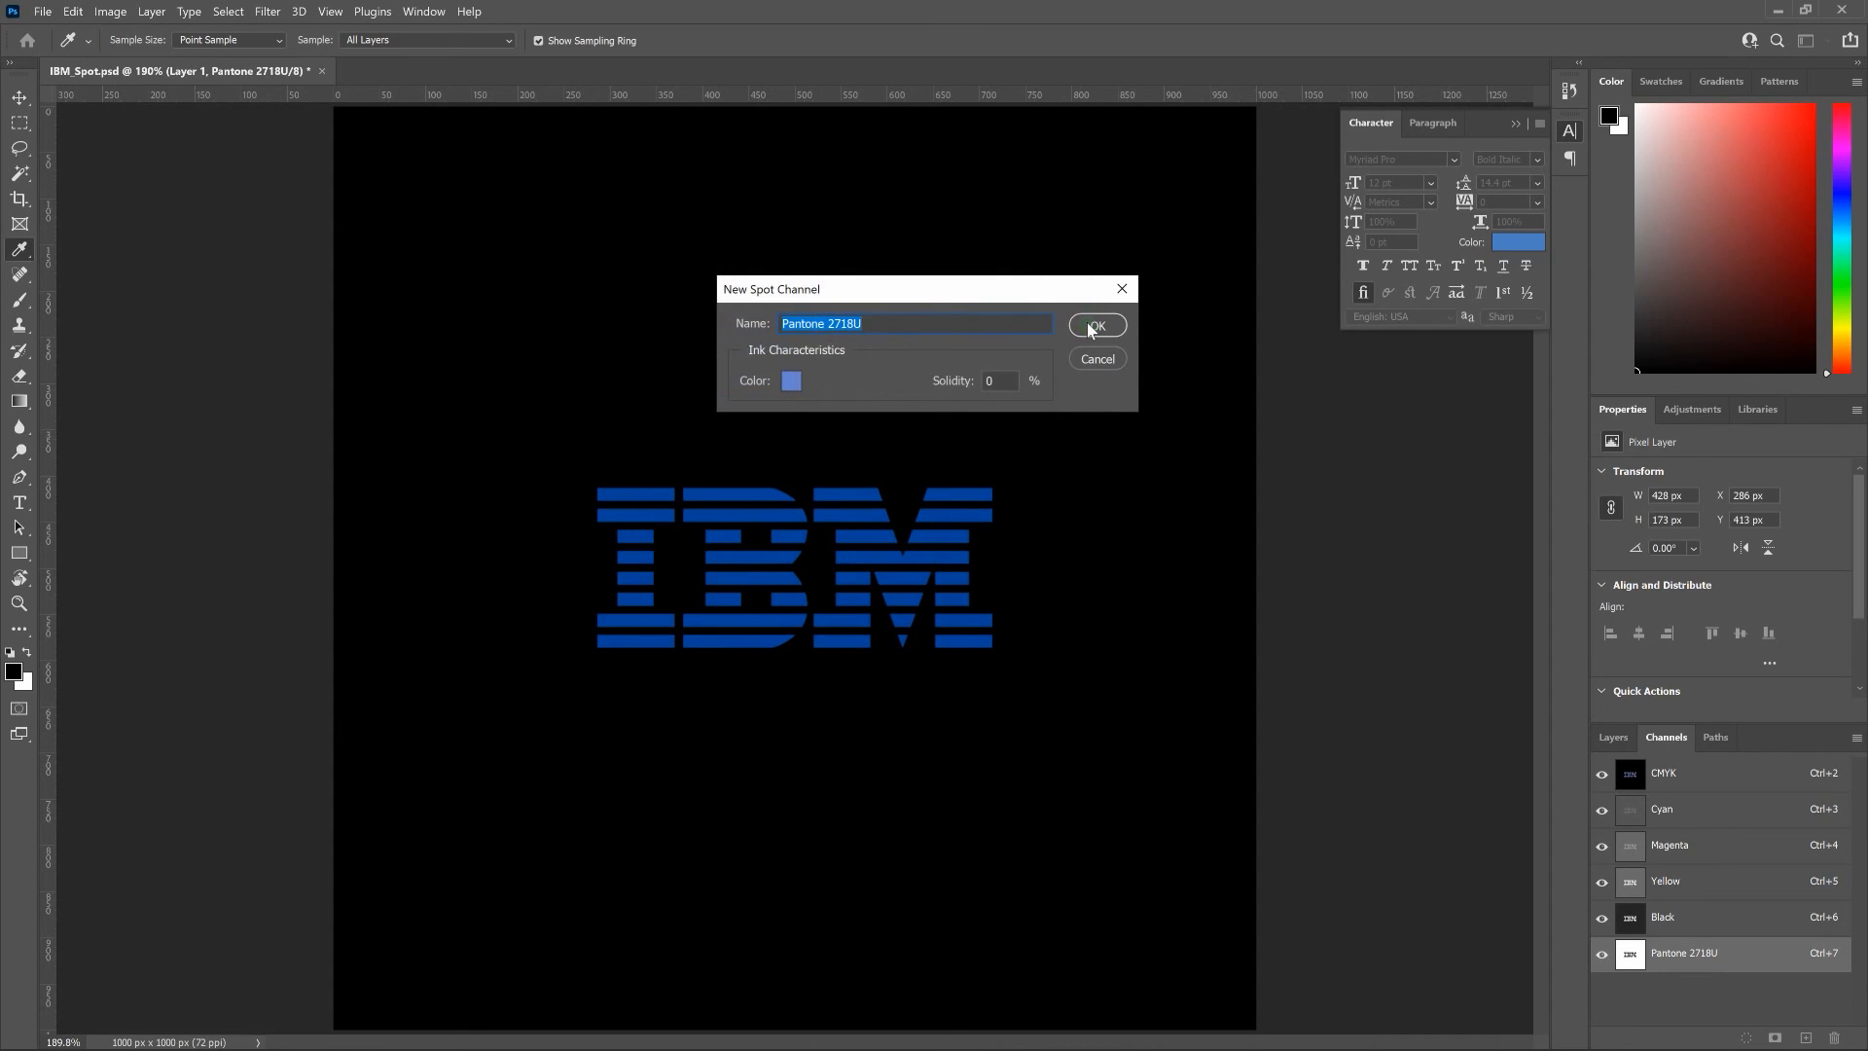
click(1089, 324)
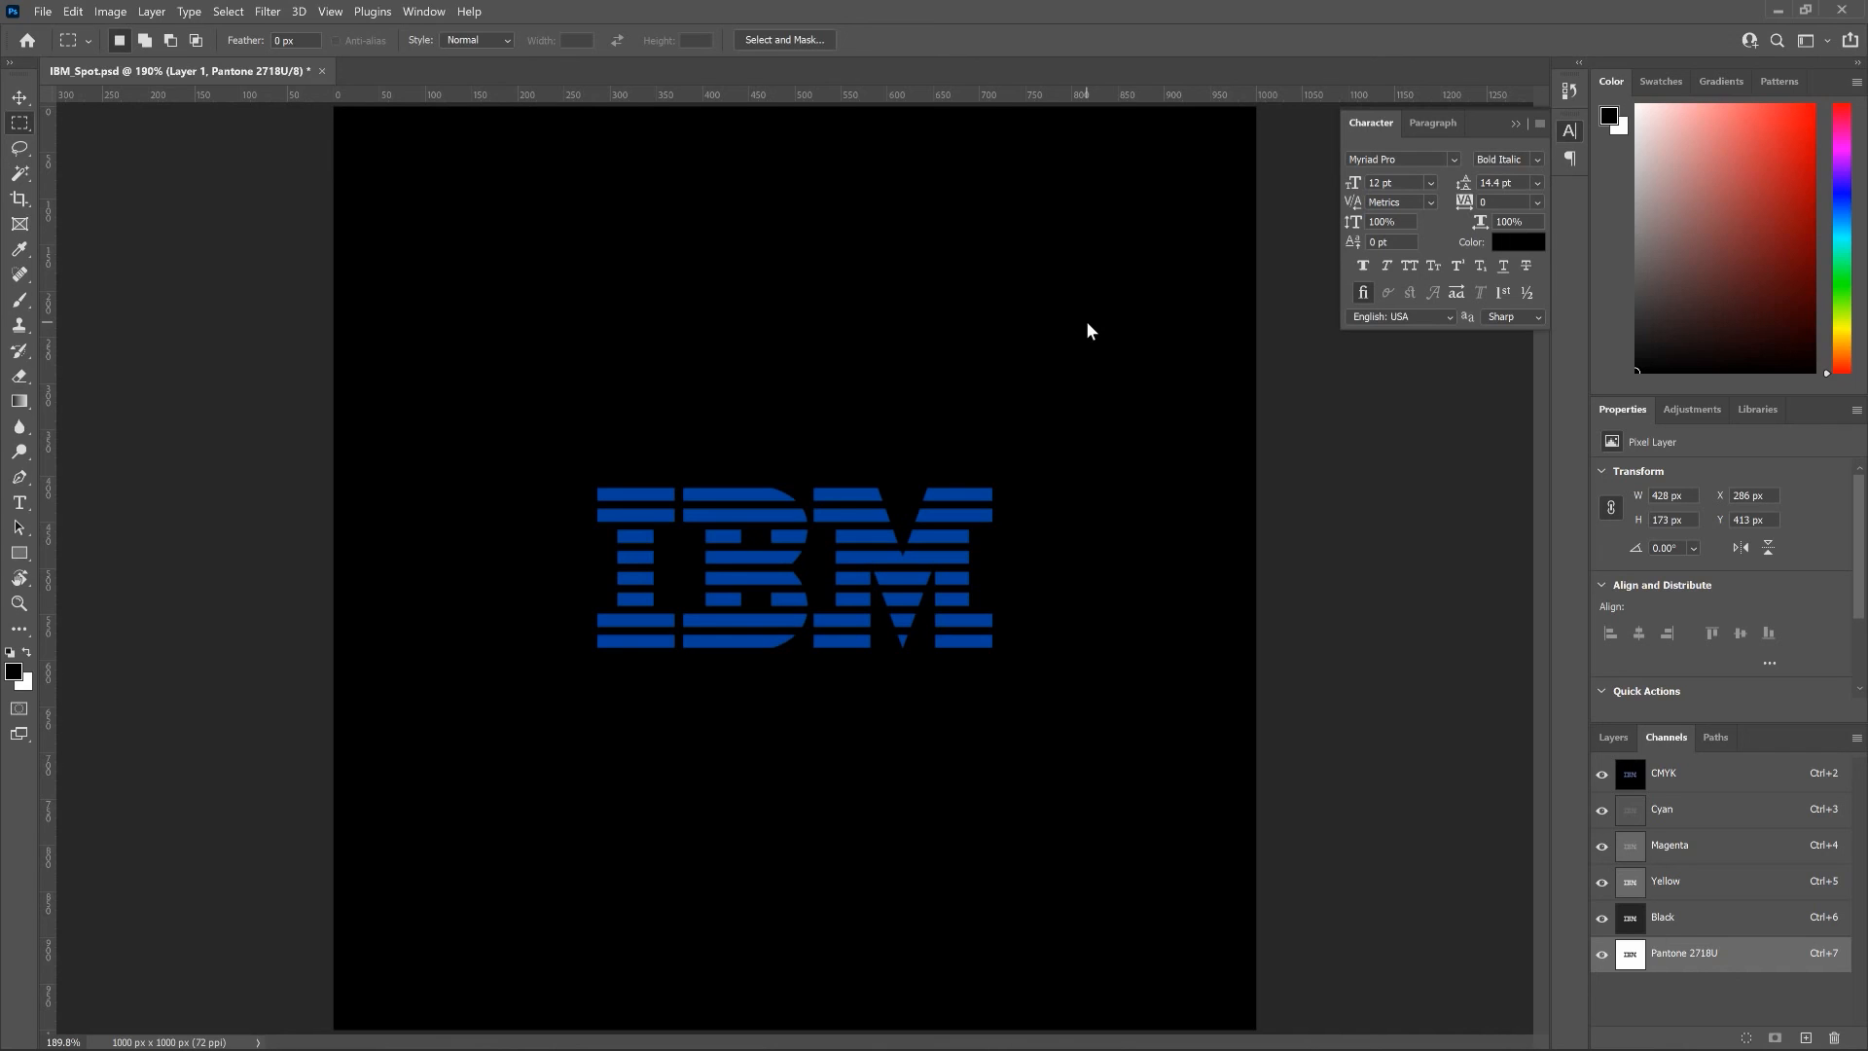
Step: Hide the CMYK composite and its four process channels to view the Pantone 2718U spot channel alone
drag(1602, 773, 1718, 915)
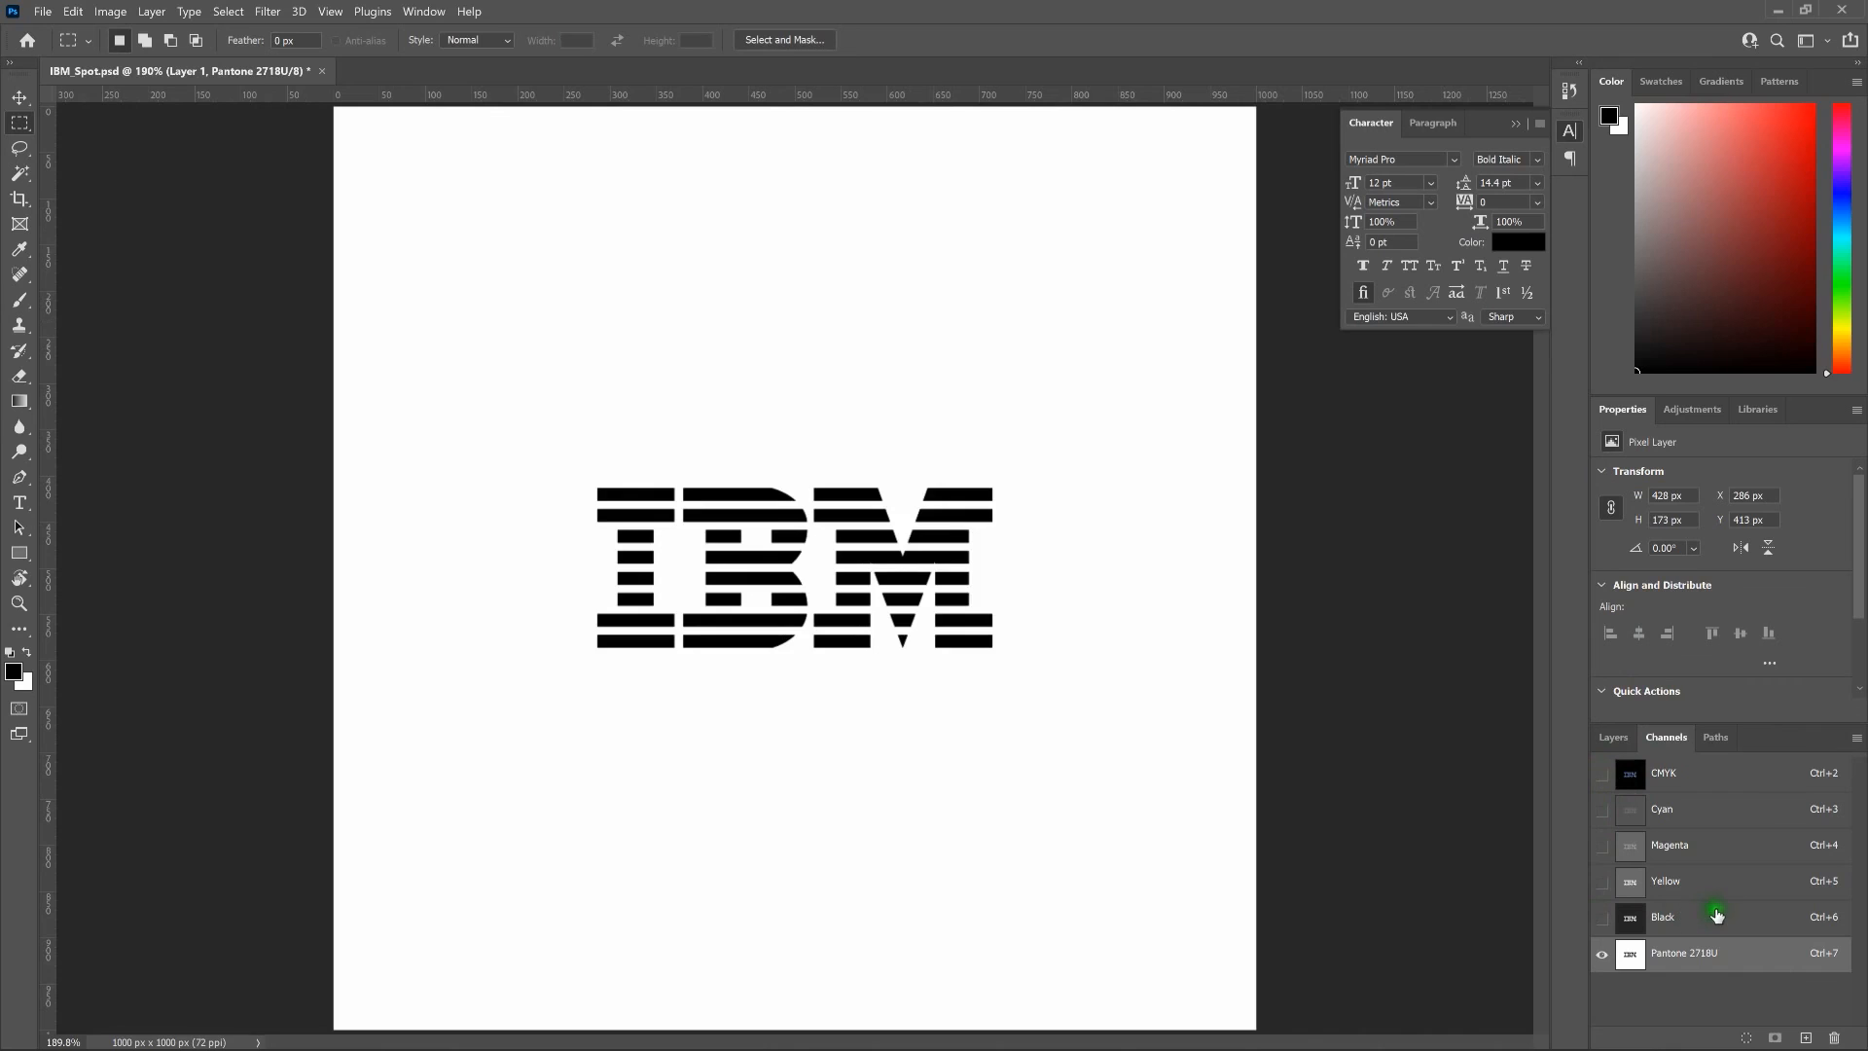